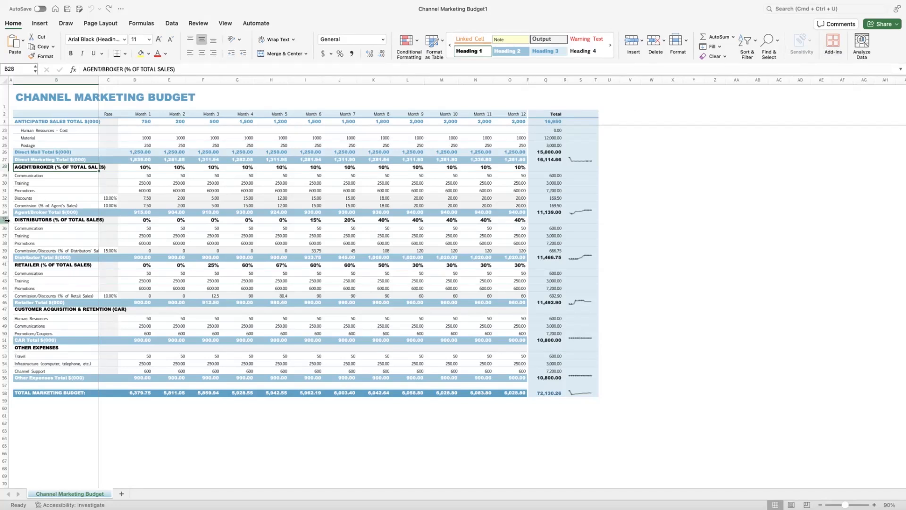
- Insert a copy of the Distributors section, rows 35 to 40, at row 57 below Other Expenses
{"action": "left_click", "coordinate": [6, 220]}
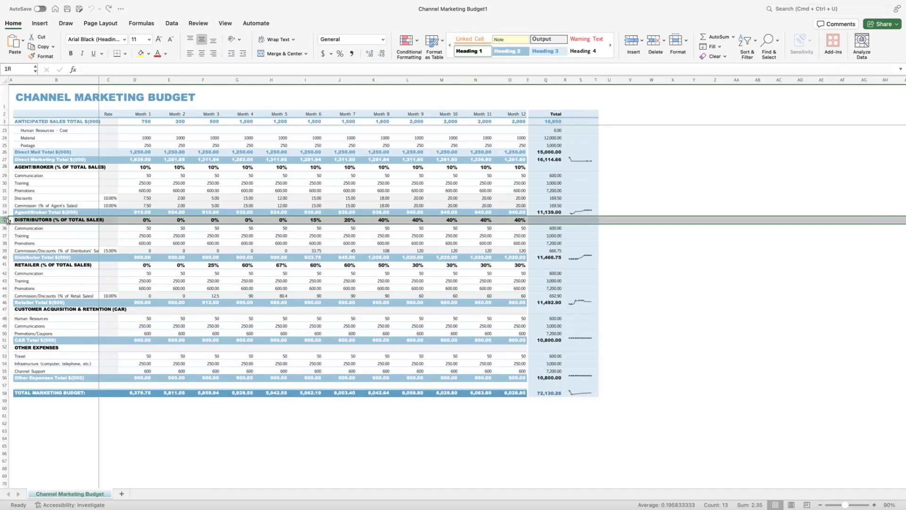
{"action": "left_click_drag", "start_coordinate": [7, 221], "coordinate": [7, 258]}
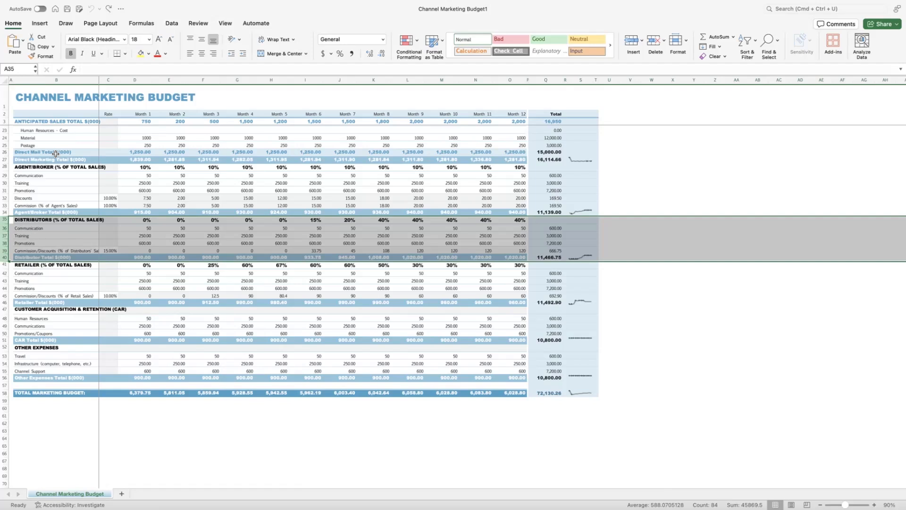
{"action": "right_click", "coordinate": [71, 238]}
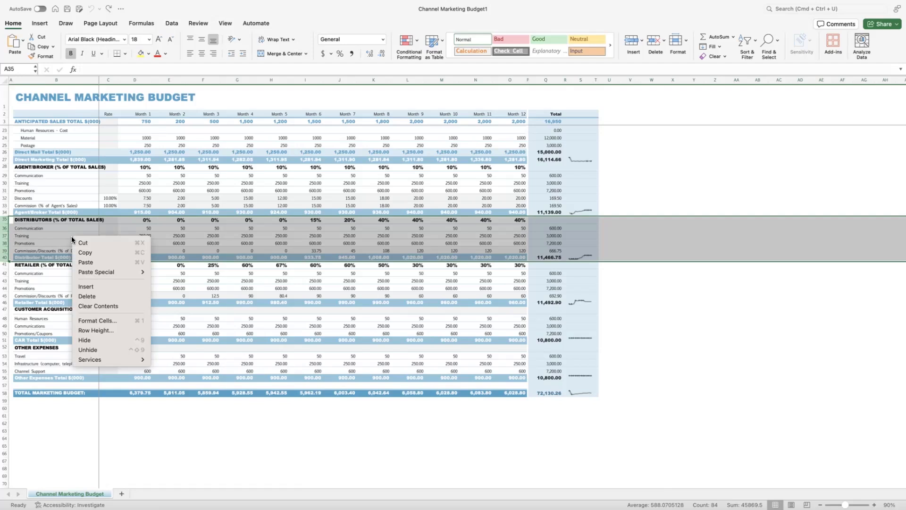
{"action": "left_click", "coordinate": [104, 254]}
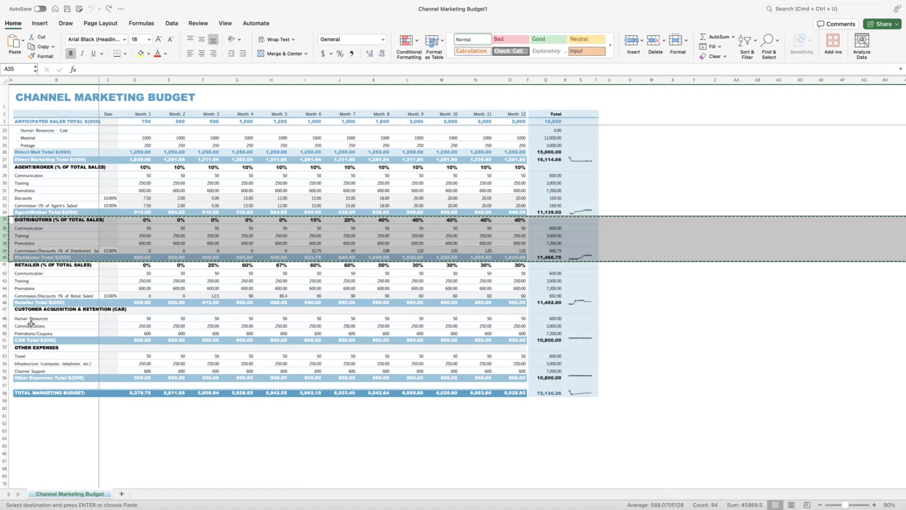
{"action": "left_click", "coordinate": [7, 385]}
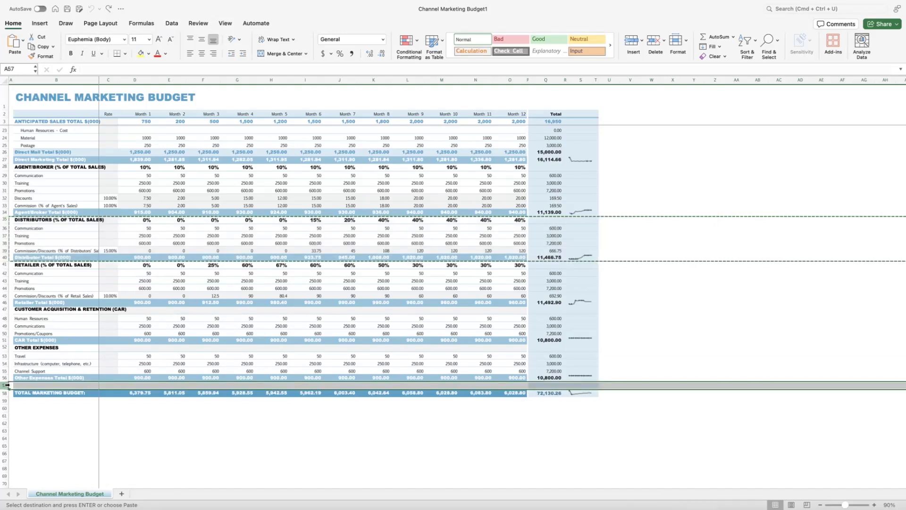
{"action": "right_click", "coordinate": [5, 385]}
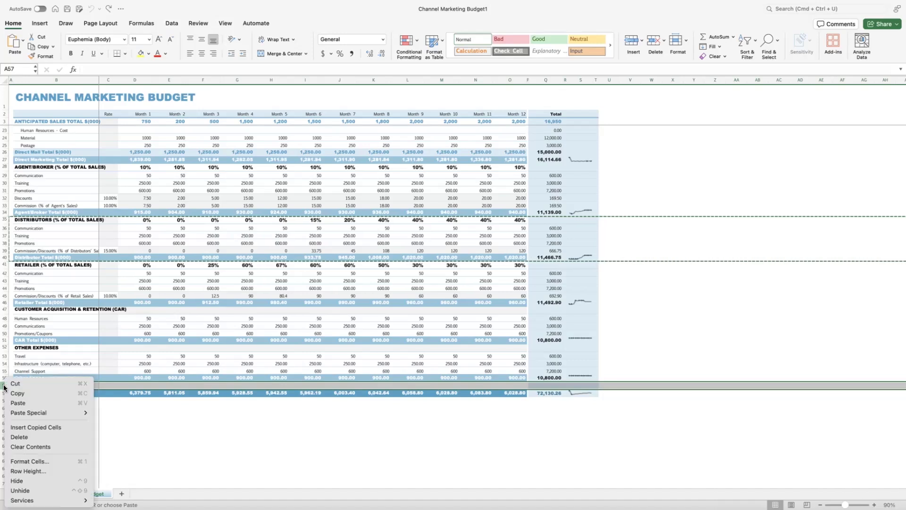
{"action": "left_click", "coordinate": [50, 429]}
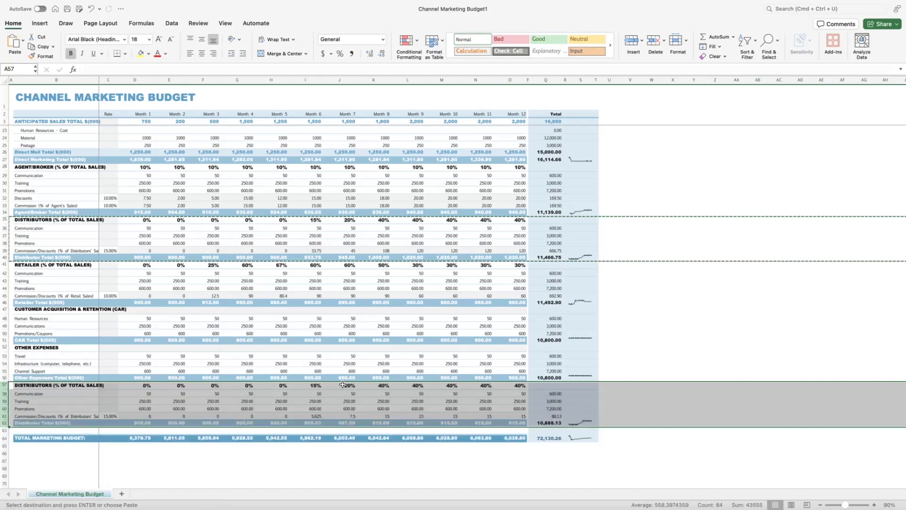
{"action": "left_click", "coordinate": [83, 399]}
{"action": "scroll", "coordinate": [83, 398], "scroll_direction": "down", "scroll_amount": 1}
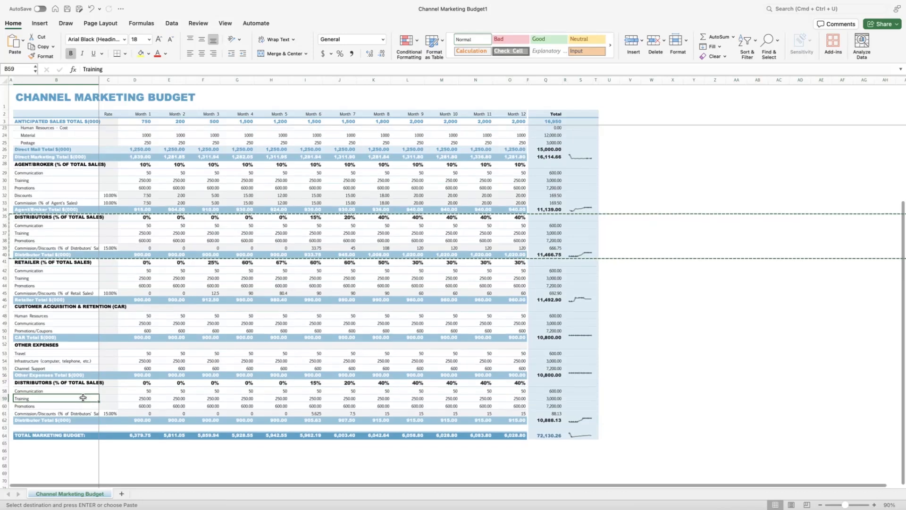
{"action": "scroll", "coordinate": [129, 411], "scroll_direction": "down", "scroll_amount": 1}
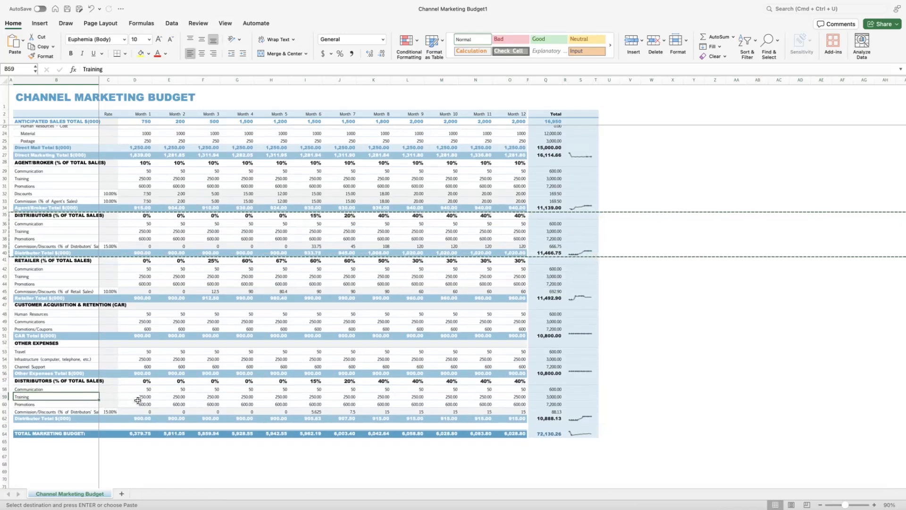
{"action": "left_click", "coordinate": [78, 391]}
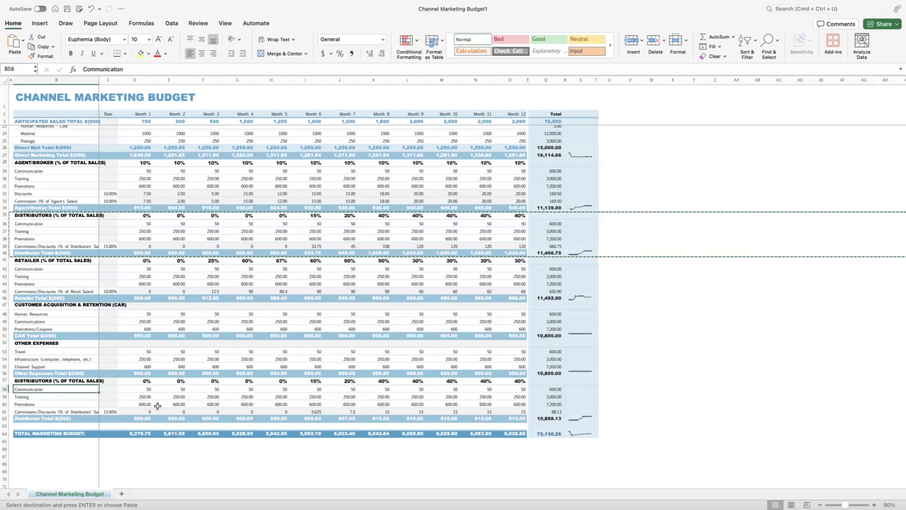
{"action": "left_click", "coordinate": [258, 403]}
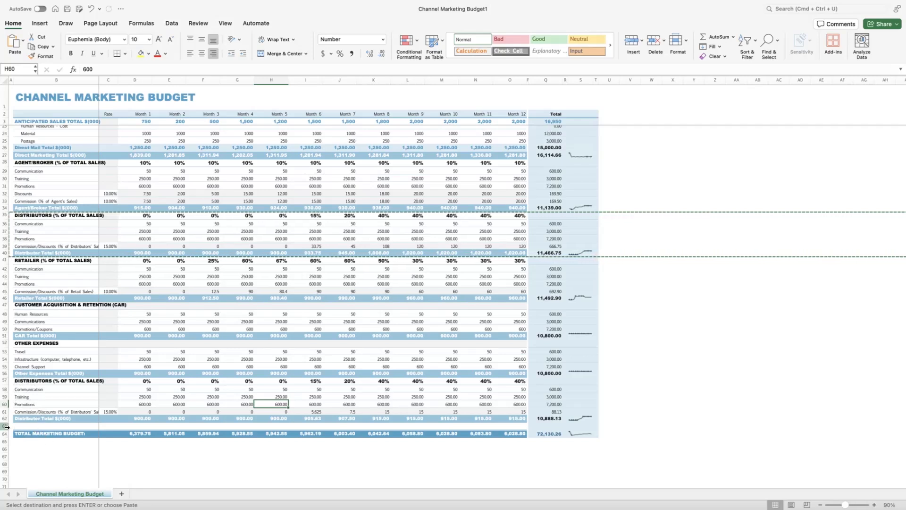
- Insert four new rows at rows 63 to 66, above the Total Marketing Budget row
{"action": "left_click_drag", "start_coordinate": [6, 426], "coordinate": [7, 440]}
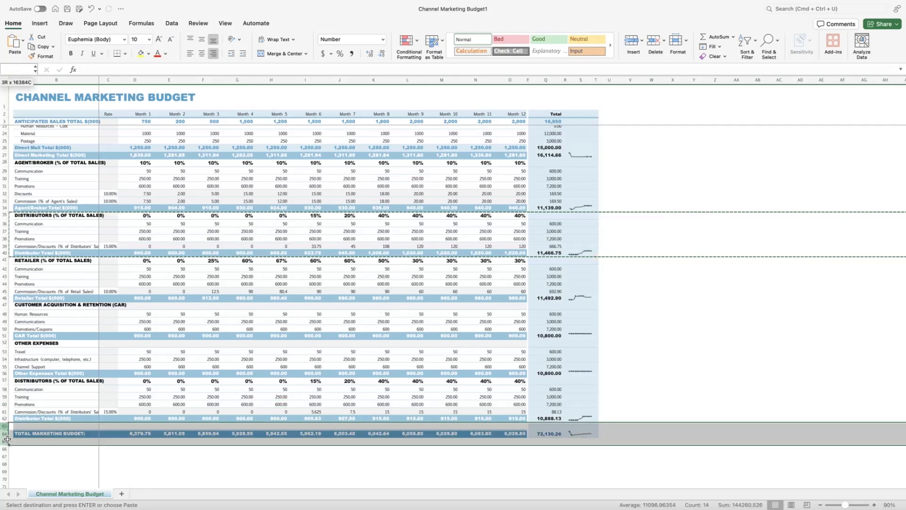
{"action": "left_click_drag", "start_coordinate": [7, 442], "coordinate": [8, 447]}
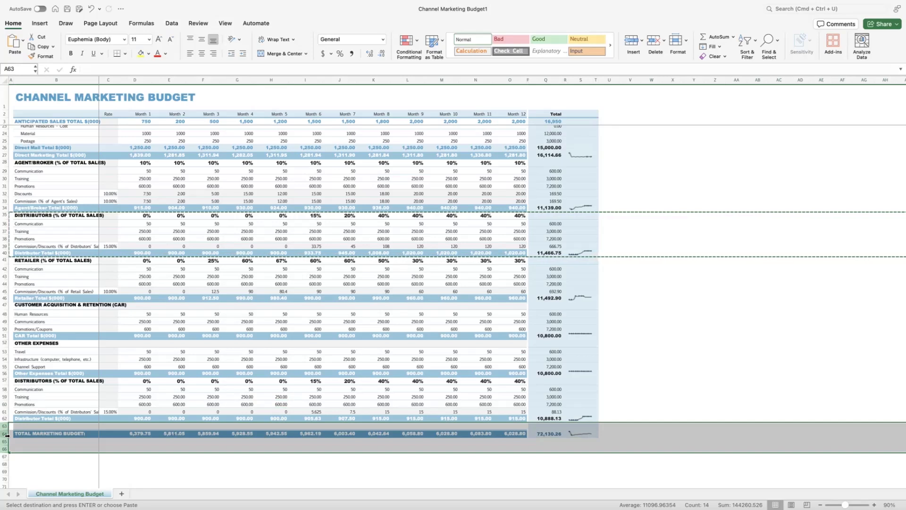
{"action": "right_click", "coordinate": [6, 438]}
{"action": "mouse_move", "coordinate": [21, 413]}
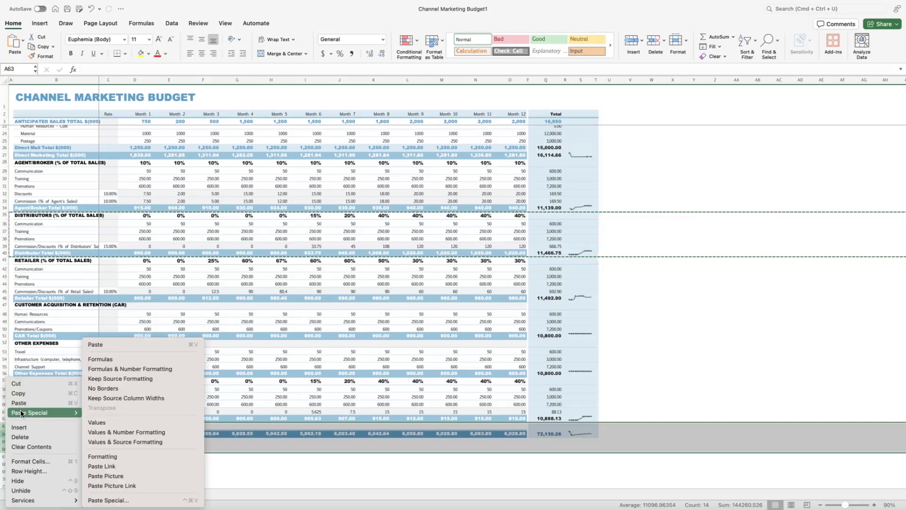
{"action": "left_click", "coordinate": [42, 427]}
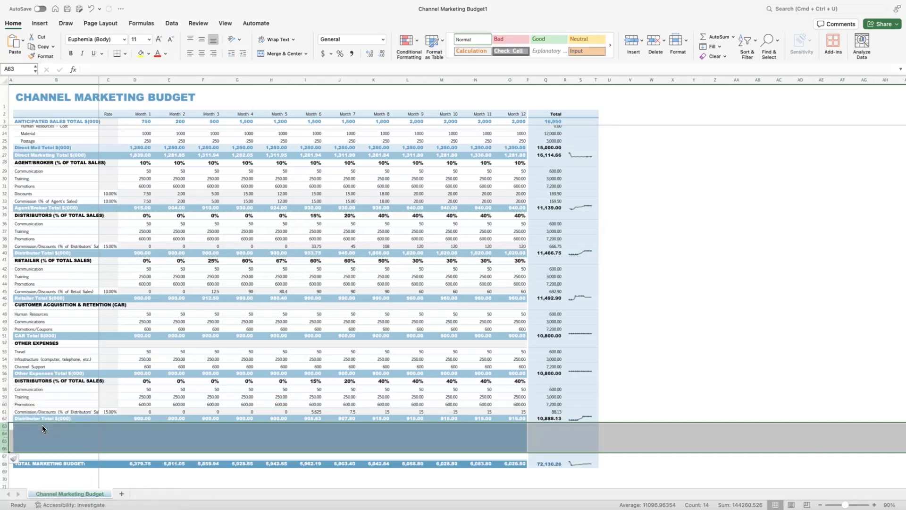
{"action": "left_click", "coordinate": [80, 436]}
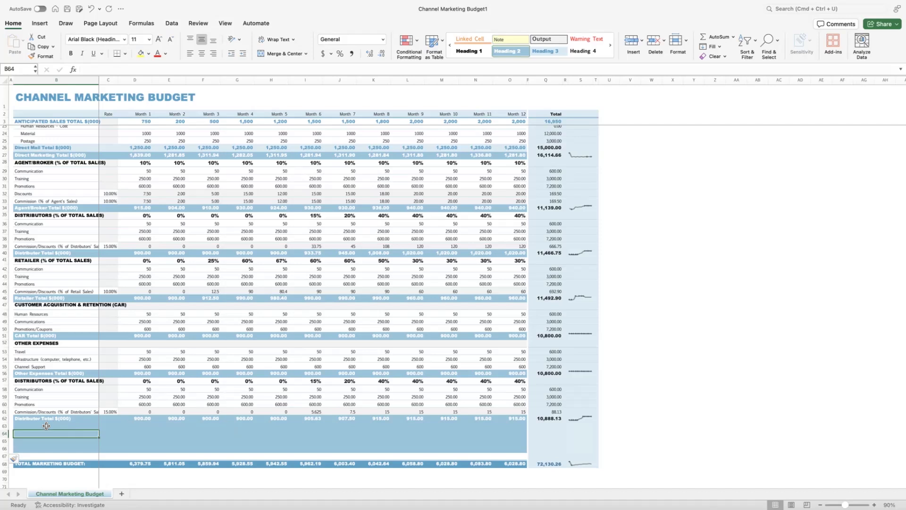
{"action": "left_click", "coordinate": [52, 420]}
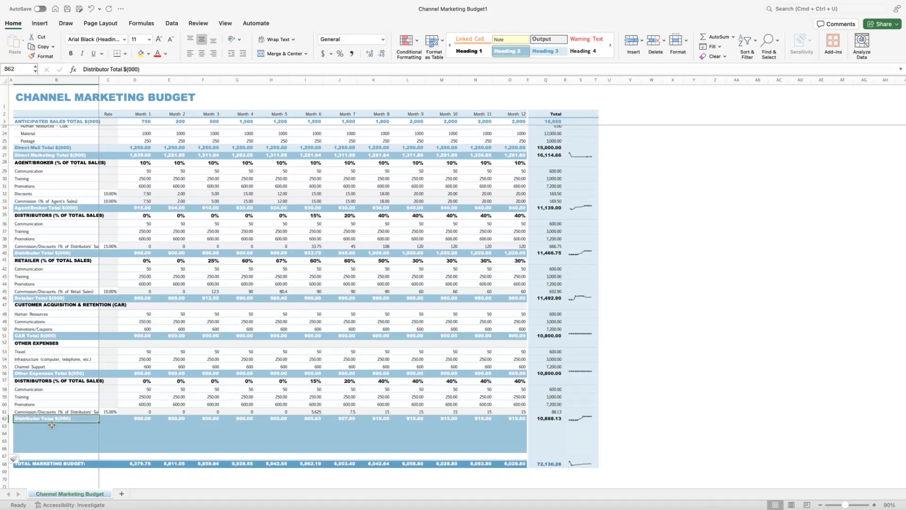
{"action": "left_click", "coordinate": [52, 425]}
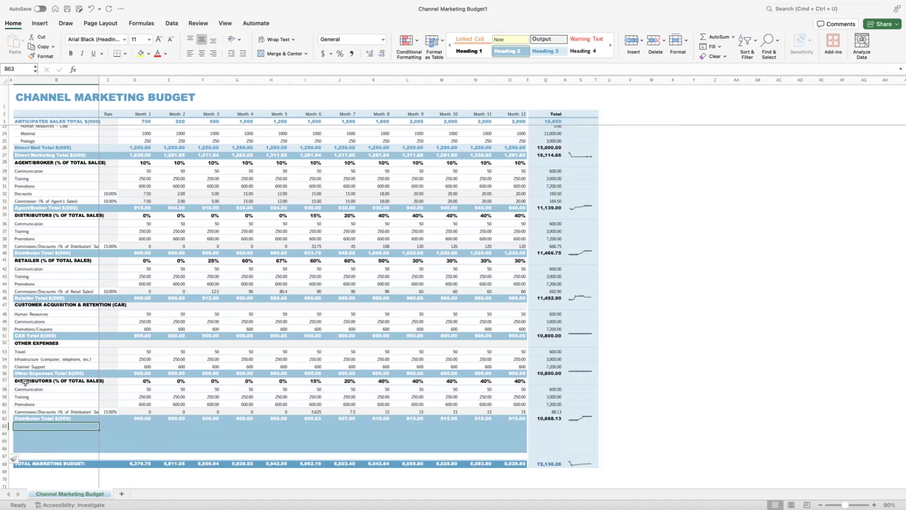
- Copy the formatting of the Distributors heading row, B57 to T57, onto row 63 with Format Painter
{"action": "left_click", "coordinate": [26, 382]}
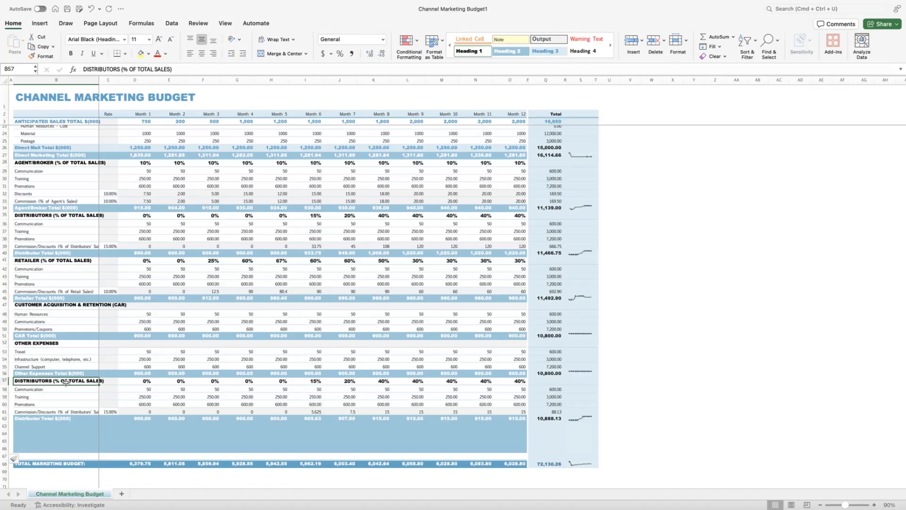
{"action": "left_click_drag", "start_coordinate": [66, 383], "coordinate": [278, 373]}
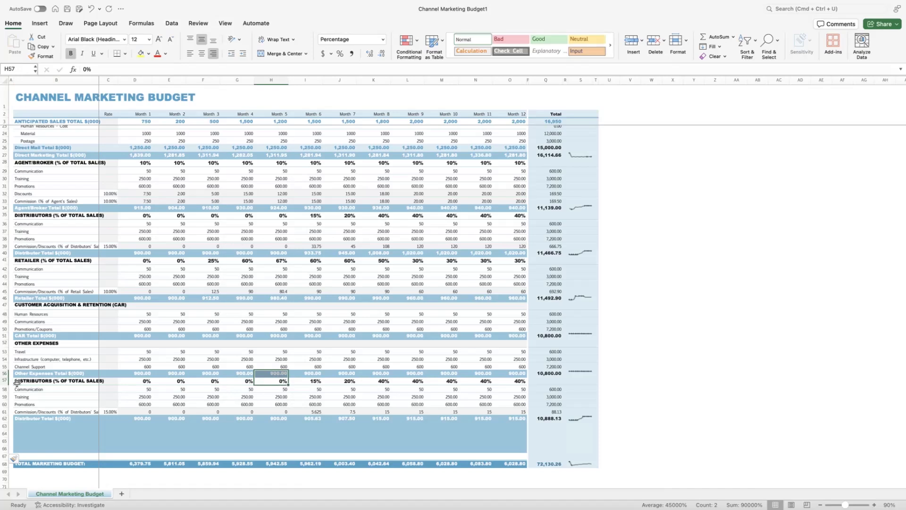
{"action": "left_click_drag", "start_coordinate": [22, 383], "coordinate": [507, 383]}
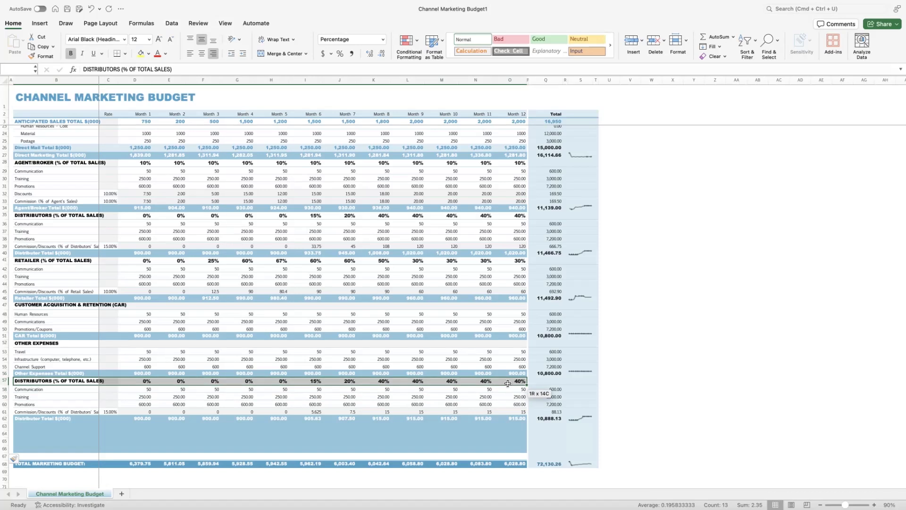
{"action": "left_click_drag", "start_coordinate": [508, 383], "coordinate": [504, 385]}
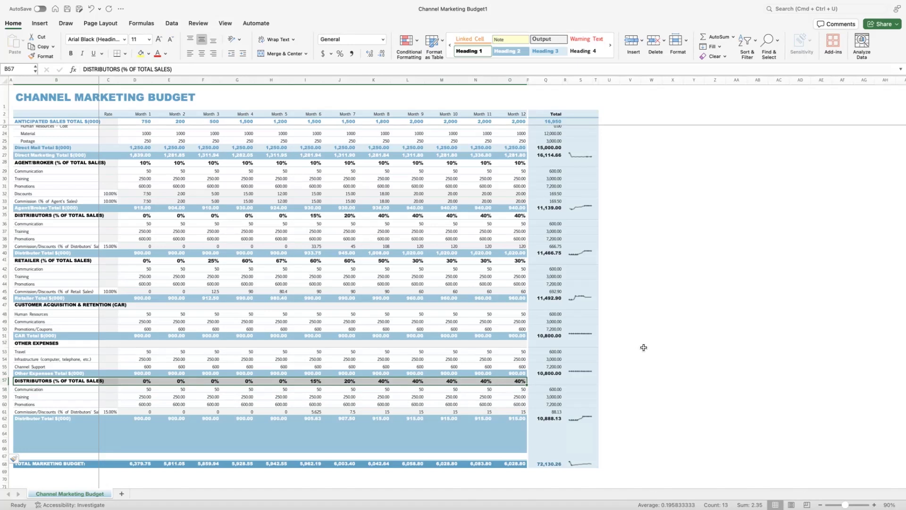
{"action": "key", "text": "shift+Right"}
{"action": "key", "text": "shift+Right"}
{"action": "key", "text": "shift+Right"}
{"action": "key", "text": "shift+Right"}
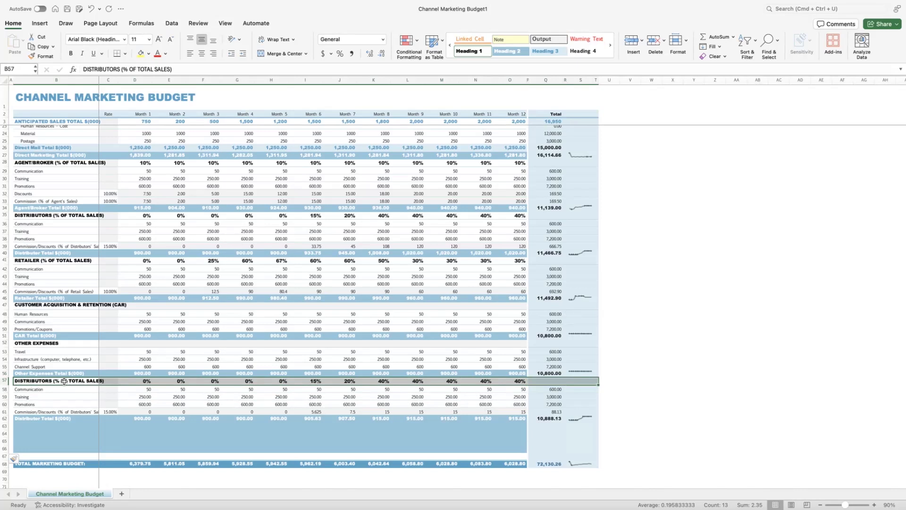
{"action": "left_click", "coordinate": [41, 57]}
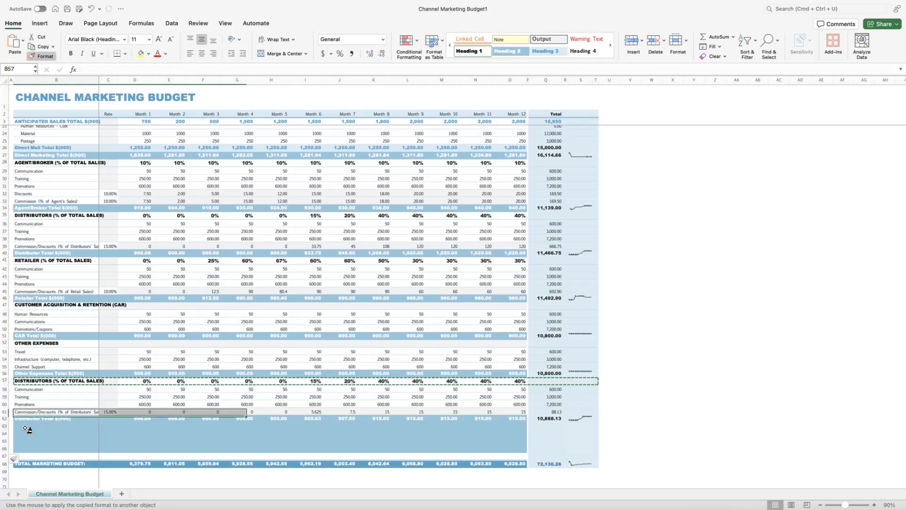
{"action": "left_click", "coordinate": [27, 429]}
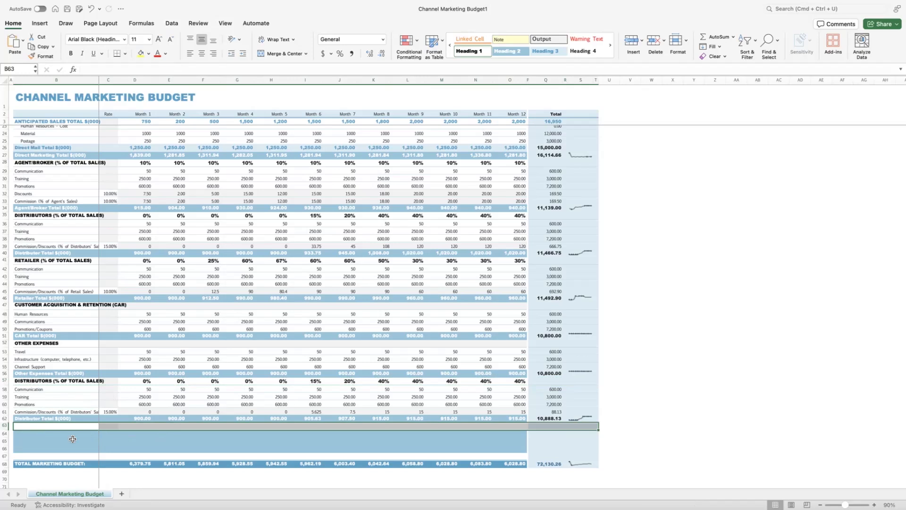
{"action": "left_click", "coordinate": [73, 439]}
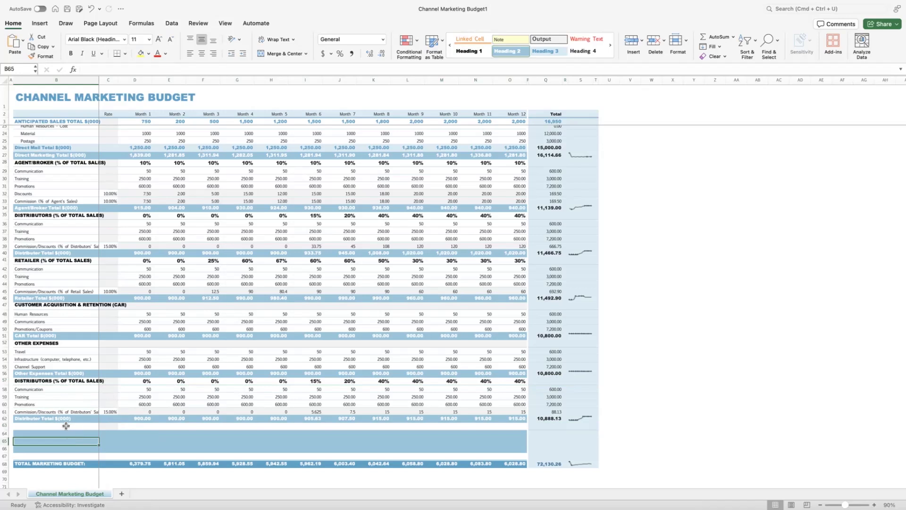
- Enter the section heading OTHER EXPENSES in cell B63
{"action": "left_click", "coordinate": [67, 426]}
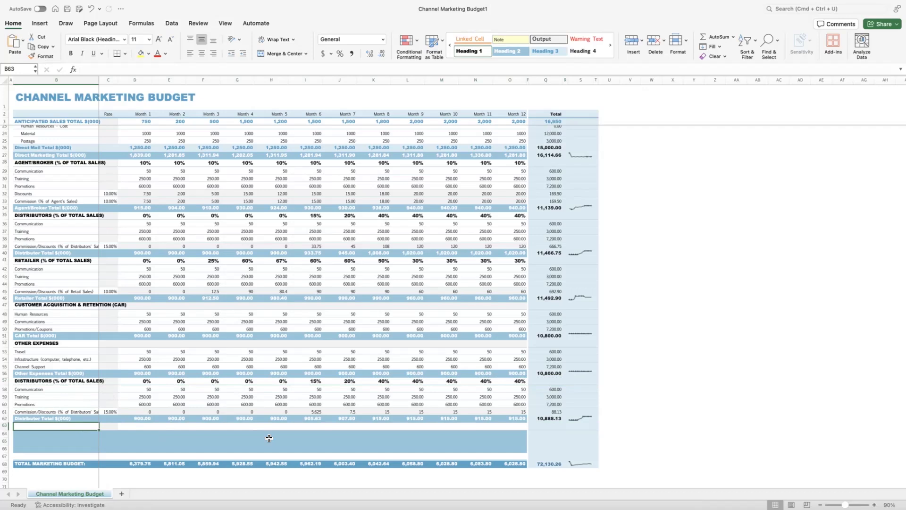
{"action": "type", "text": "Other "}
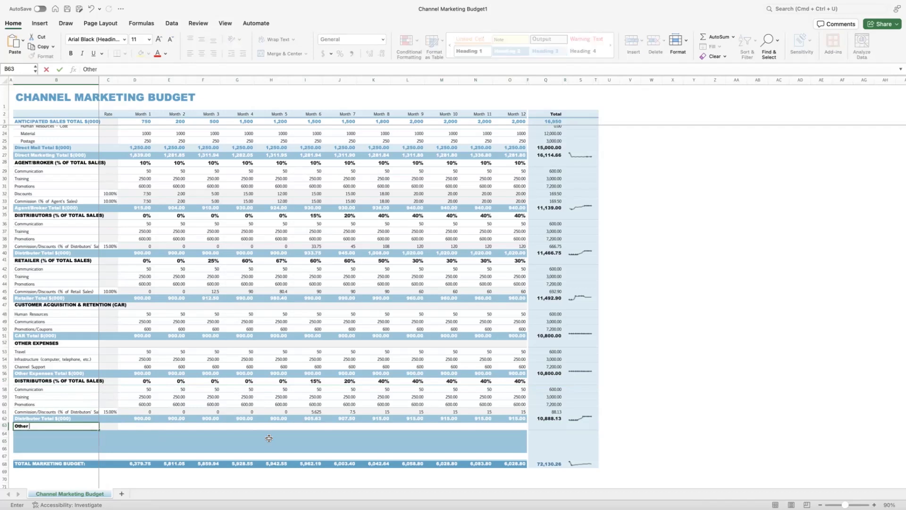
{"action": "type", "text": "Ex"}
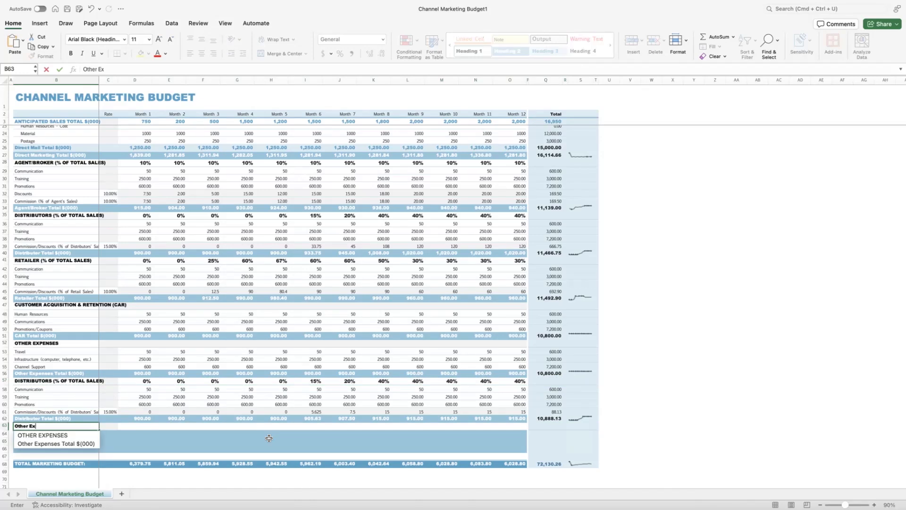
{"action": "type", "text": "pw"}
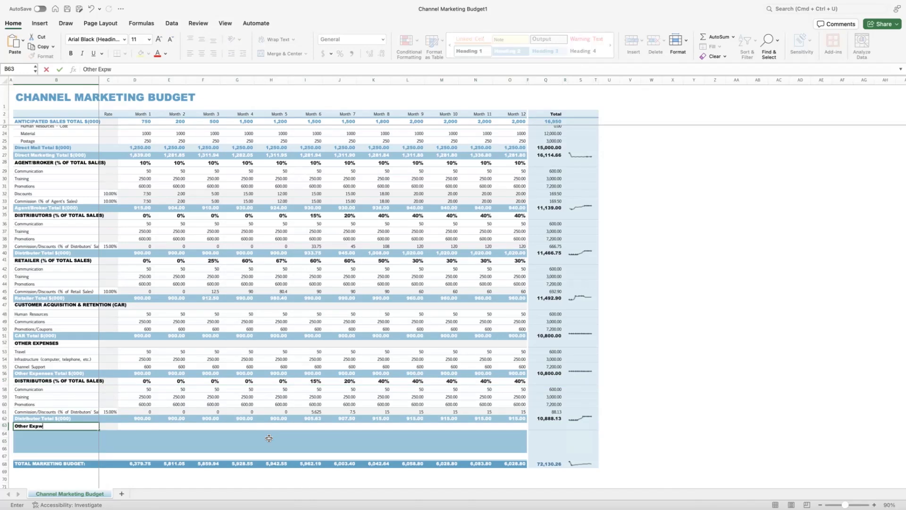
{"action": "key", "text": "BackSpace"}
{"action": "type", "text": "ense"}
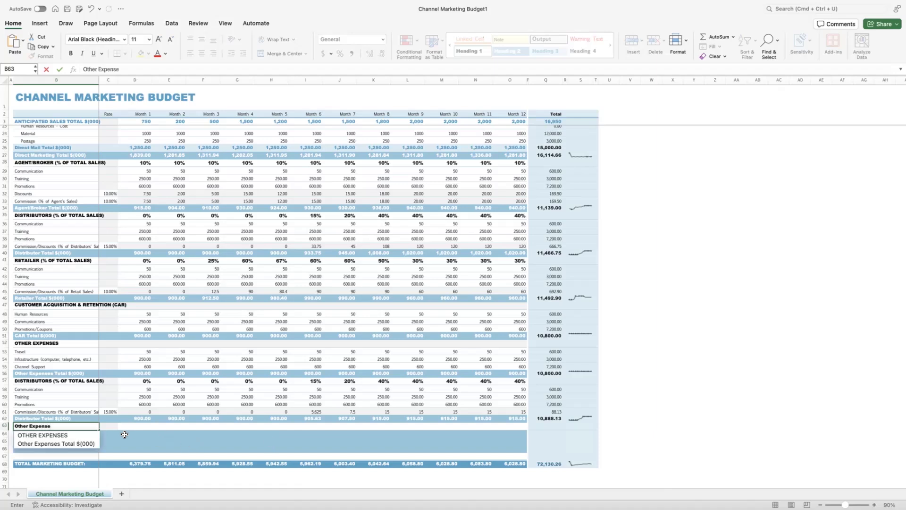
{"action": "left_click", "coordinate": [79, 435]}
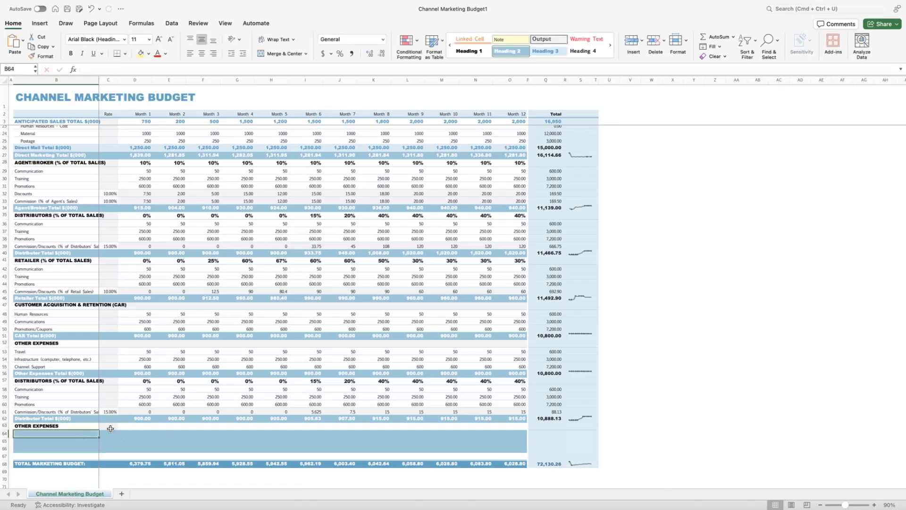
{"action": "left_click", "coordinate": [113, 428]}
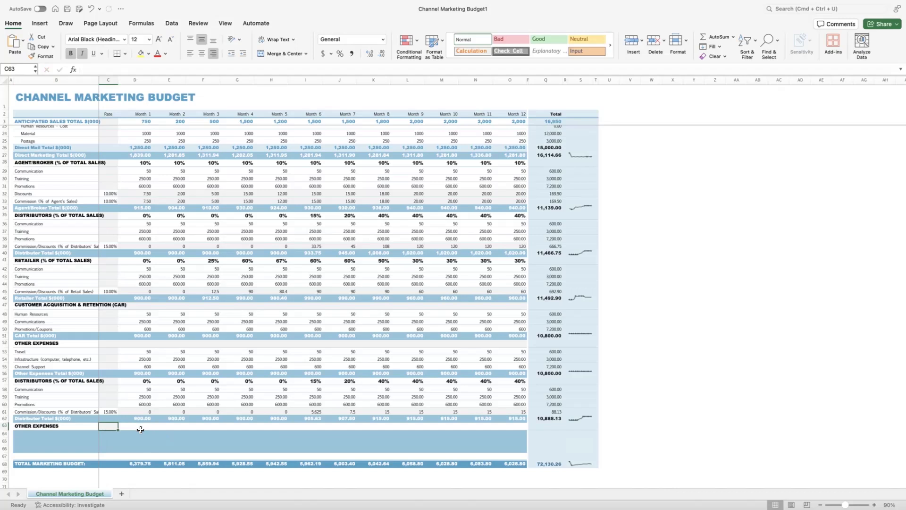
{"action": "left_click", "coordinate": [140, 429]}
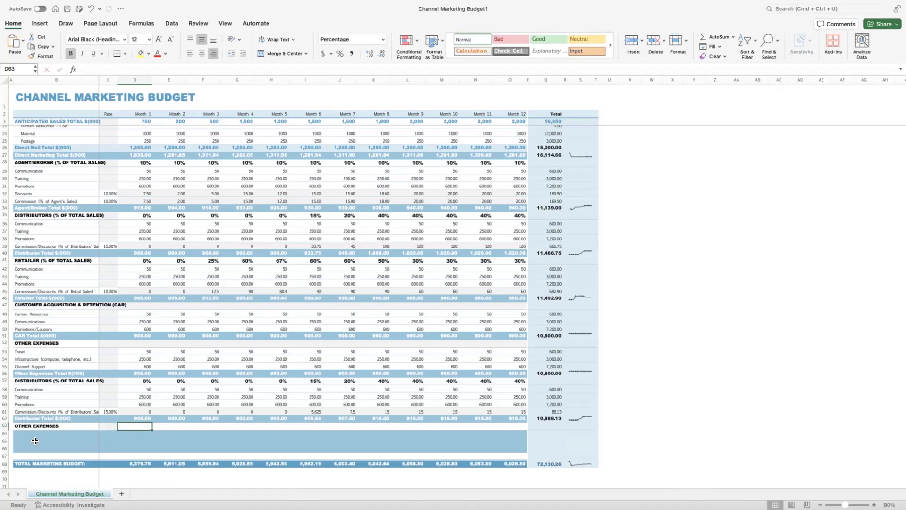
{"action": "left_click", "coordinate": [36, 434]}
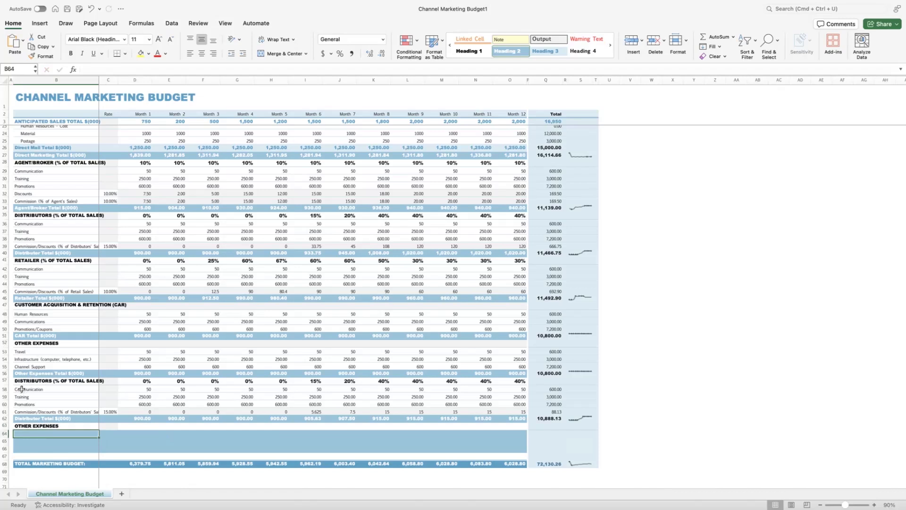
- Copy the formatting of the Communication row, B58 to T58, onto row 64 with Format Painter
{"action": "left_click_drag", "start_coordinate": [31, 390], "coordinate": [594, 393]}
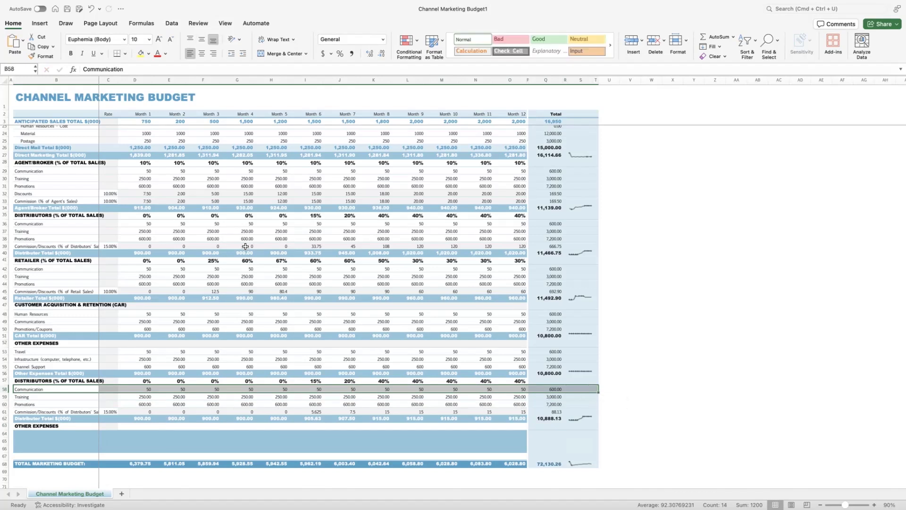
{"action": "left_click", "coordinate": [49, 56]}
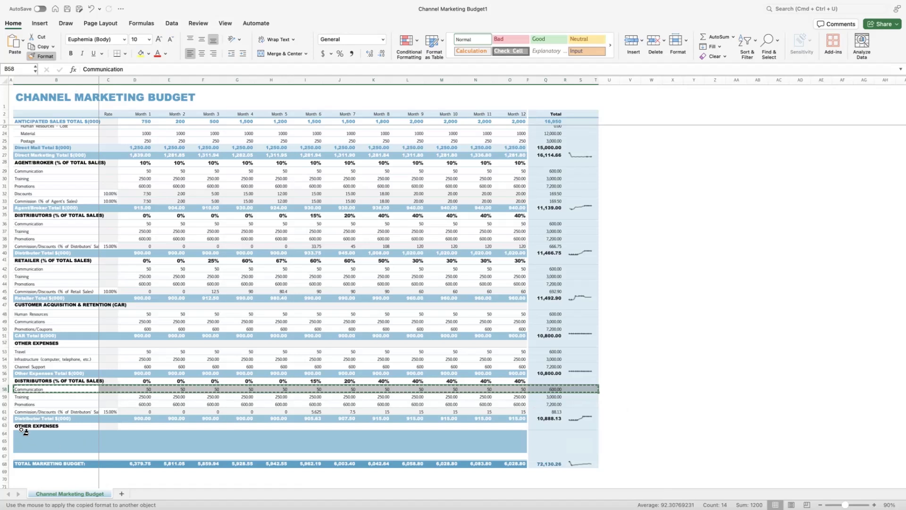
{"action": "left_click", "coordinate": [24, 434]}
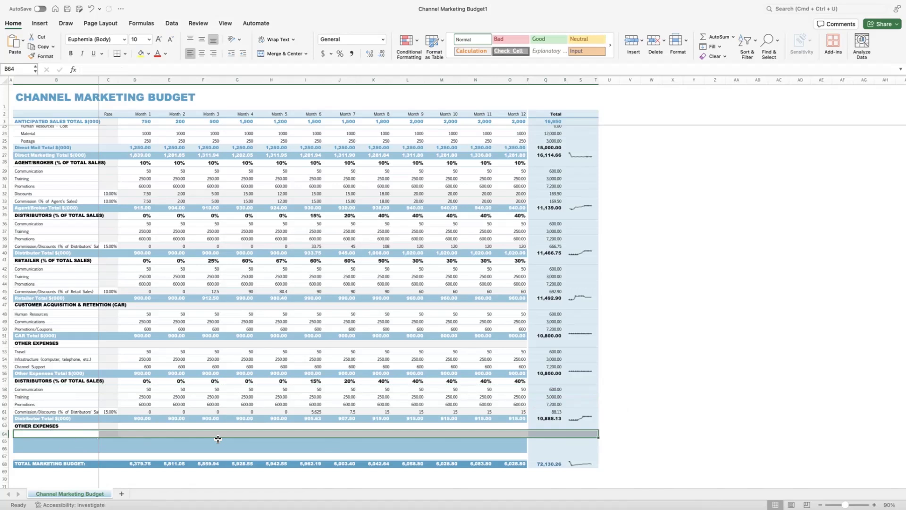
- Enter a Tools expense line in row 64 with 40, 20 and 30 for Months 1 to 3
{"action": "type", "text": "Tools"}
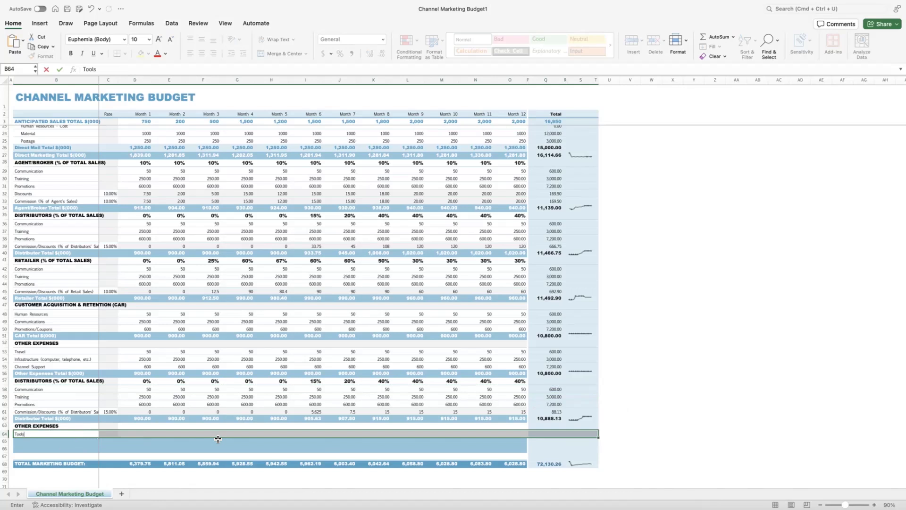
{"action": "key", "text": "Tab"}
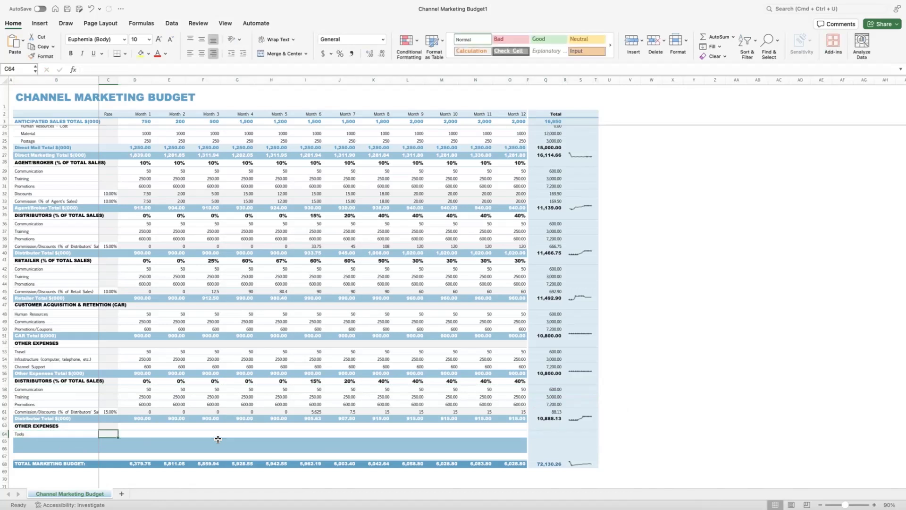
{"action": "key", "text": "Tab"}
{"action": "type", "text": "40"}
{"action": "key", "text": "Tab"}
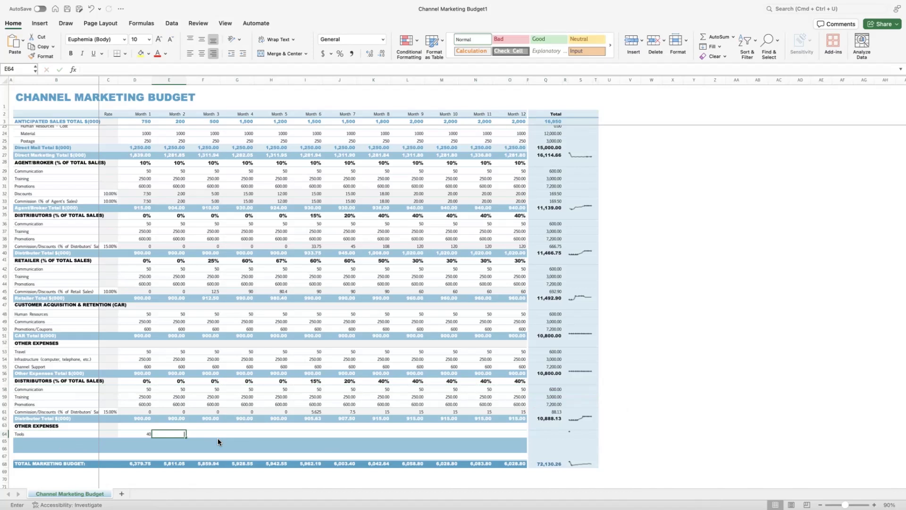
{"action": "key", "text": "Tab"}
{"action": "type", "text": "2030"}
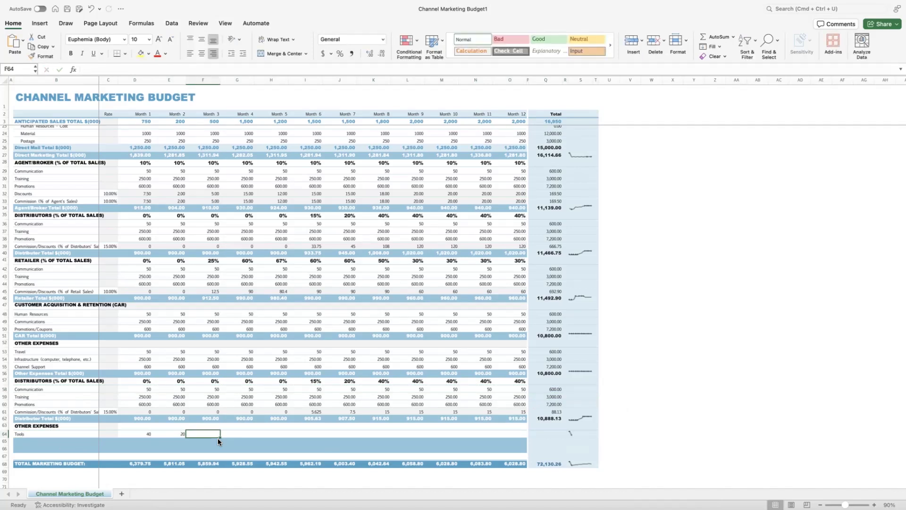
{"action": "key", "text": "Tab"}
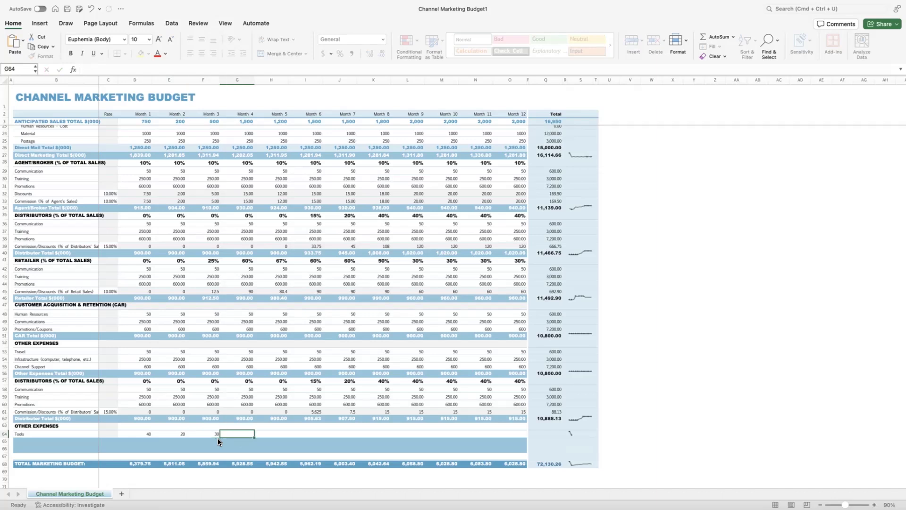
{"action": "key", "text": "Right"}
{"action": "key", "text": "Right"}
{"action": "key", "text": "Right"}
{"action": "key", "text": "Right"}
{"action": "key", "text": "Left"}
{"action": "key", "text": "Left"}
{"action": "key", "text": "Left"}
{"action": "key", "text": "Left"}
{"action": "key", "text": "Left"}
{"action": "key", "text": "Left"}
{"action": "key", "text": "Left"}
{"action": "key", "text": "Left"}
{"action": "key", "text": "Left"}
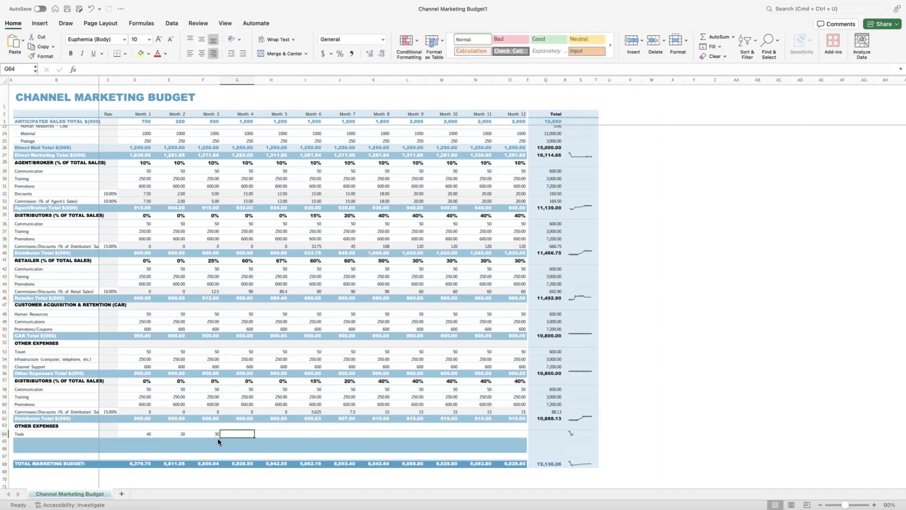
{"action": "key", "text": "shift+Right"}
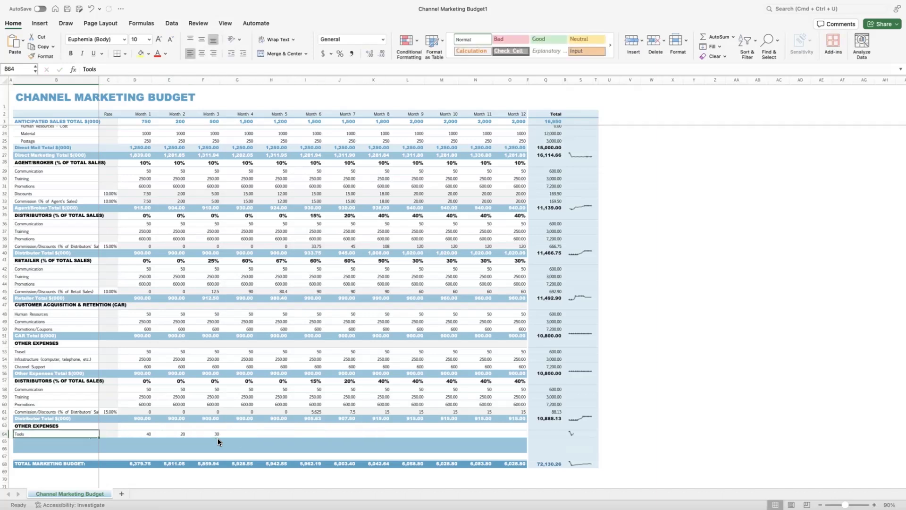
{"action": "key", "text": "Down"}
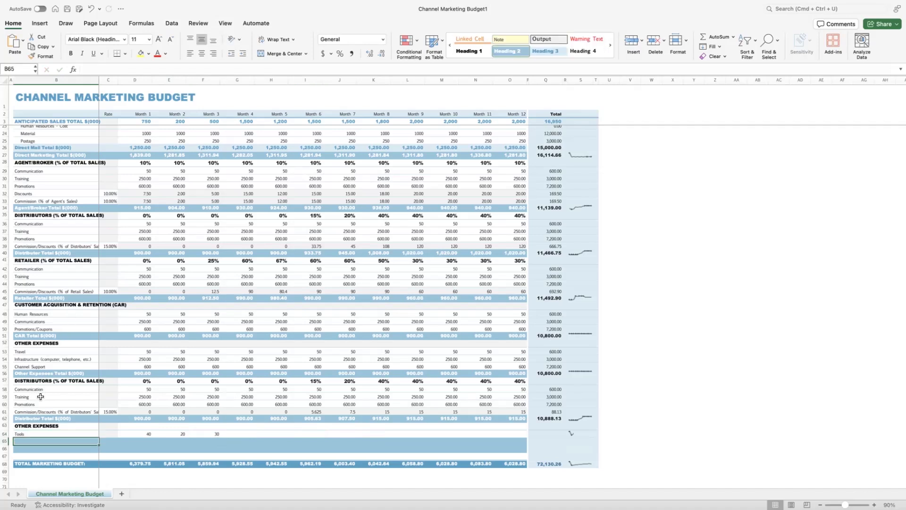
- Copy the formatting of the Training row, B59 to T59, onto row 65 with Format Painter
{"action": "left_click", "coordinate": [39, 397]}
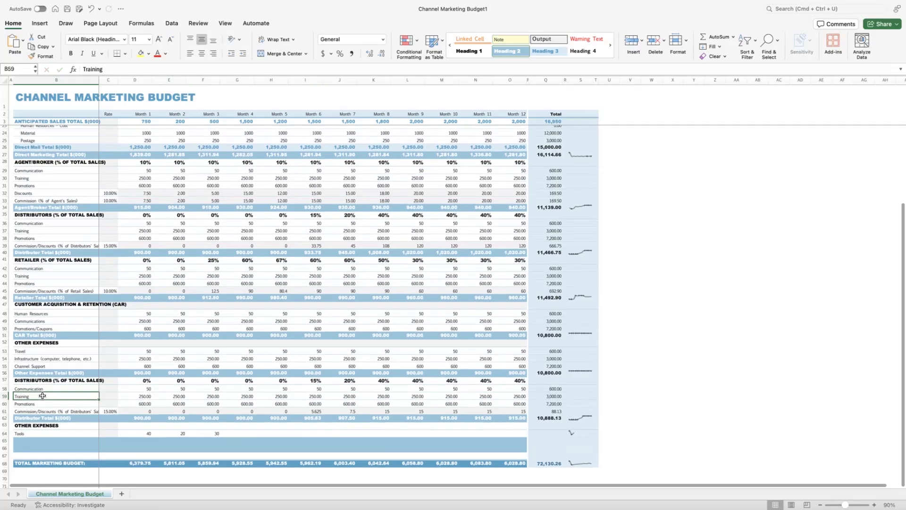
{"action": "mouse_move", "coordinate": [46, 397]}
{"action": "left_mouse_down"}
{"action": "mouse_move", "coordinate": [199, 408]}
{"action": "mouse_move", "coordinate": [812, 382]}
{"action": "mouse_move", "coordinate": [705, 400]}
{"action": "mouse_move", "coordinate": [591, 383]}
{"action": "mouse_move", "coordinate": [597, 398]}
{"action": "left_mouse_up"}
{"action": "left_click", "coordinate": [35, 56]}
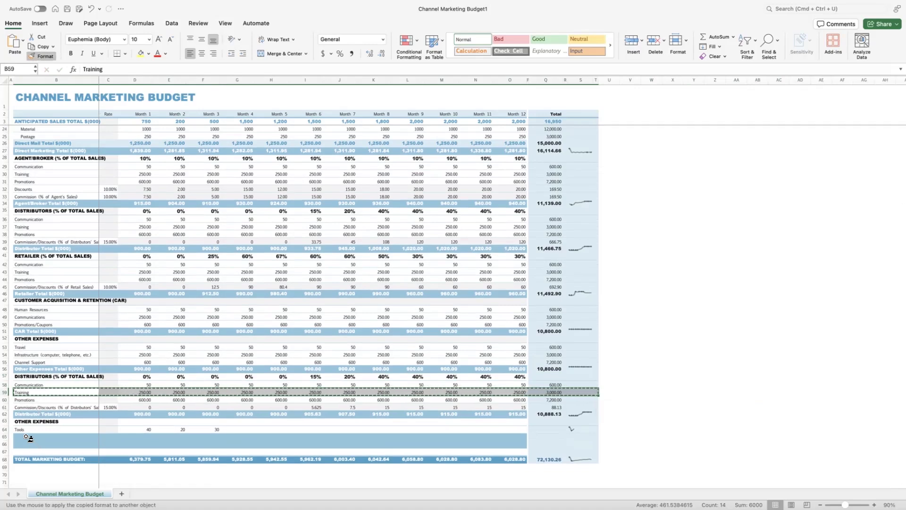
{"action": "left_click_drag", "start_coordinate": [24, 439], "coordinate": [24, 438]}
{"action": "scroll", "coordinate": [56, 438], "scroll_direction": "down", "scroll_amount": 1}
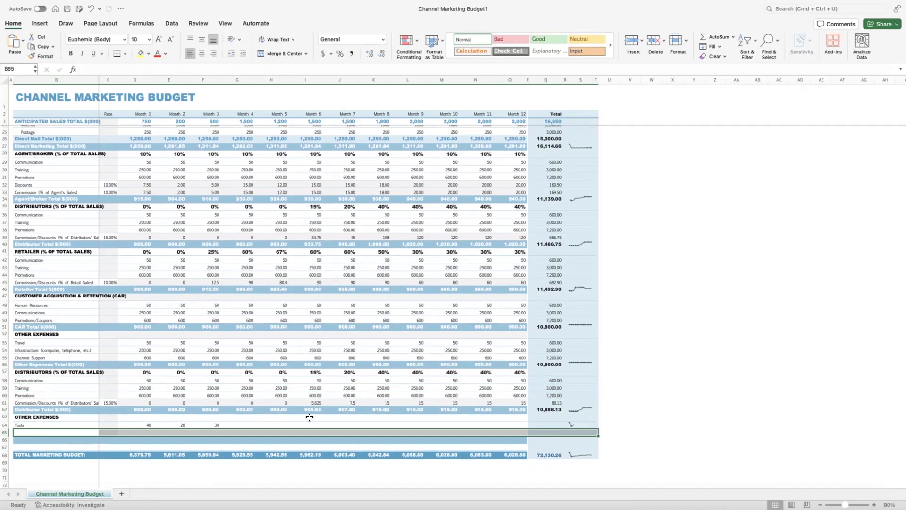
- Enter the line label Travel expenses in cell B65 below Tools
{"action": "type", "text": "Tr"}
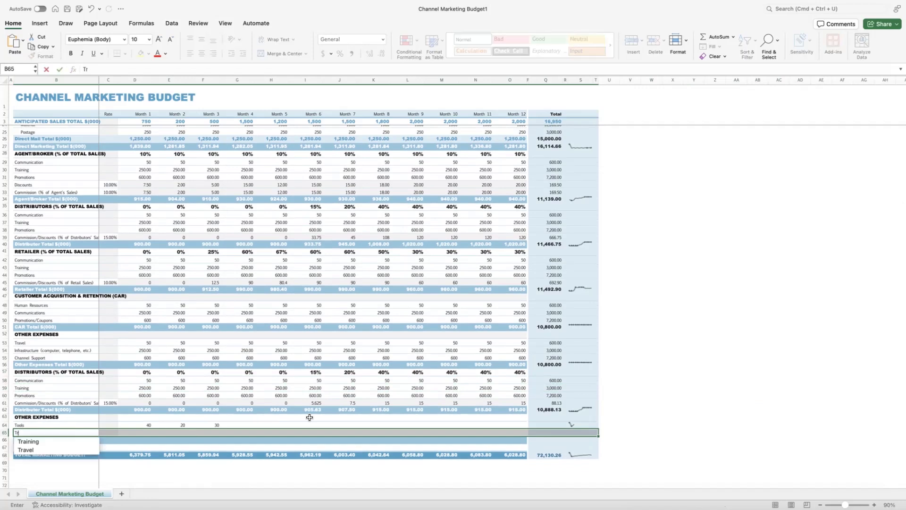
{"action": "type", "text": "avel expenses"}
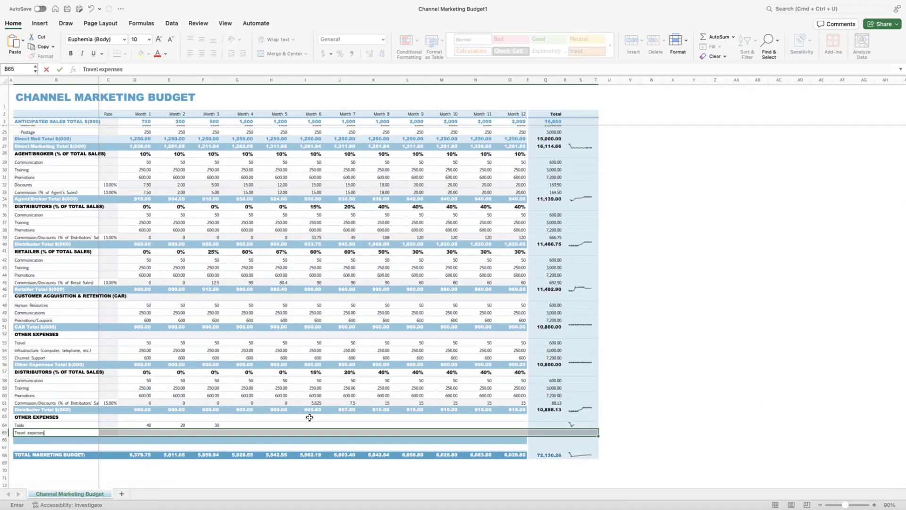
{"action": "key", "text": "Tab"}
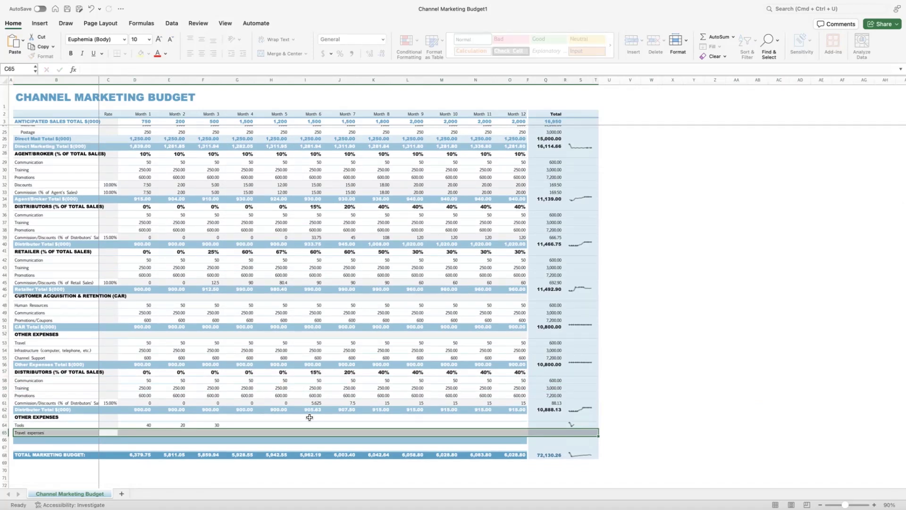
- Copy the formatting of the Distributor Total row, B62 to T62, onto row 66 with Format Painter
{"action": "left_click", "coordinate": [83, 440]}
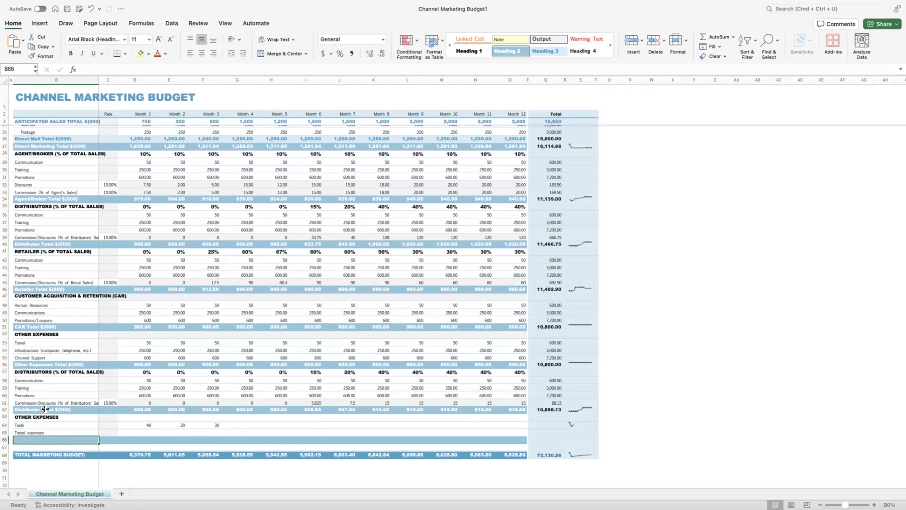
{"action": "left_click", "coordinate": [28, 409]}
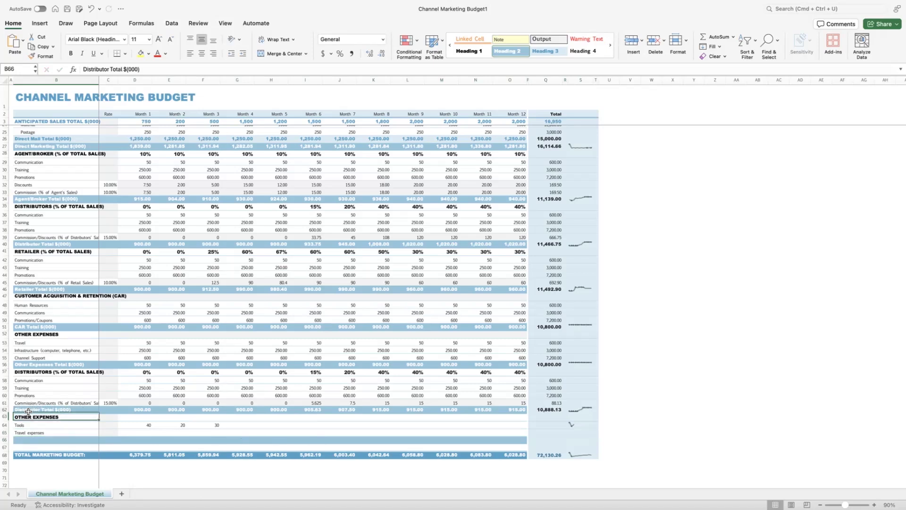
{"action": "left_click_drag", "start_coordinate": [93, 411], "coordinate": [595, 409]}
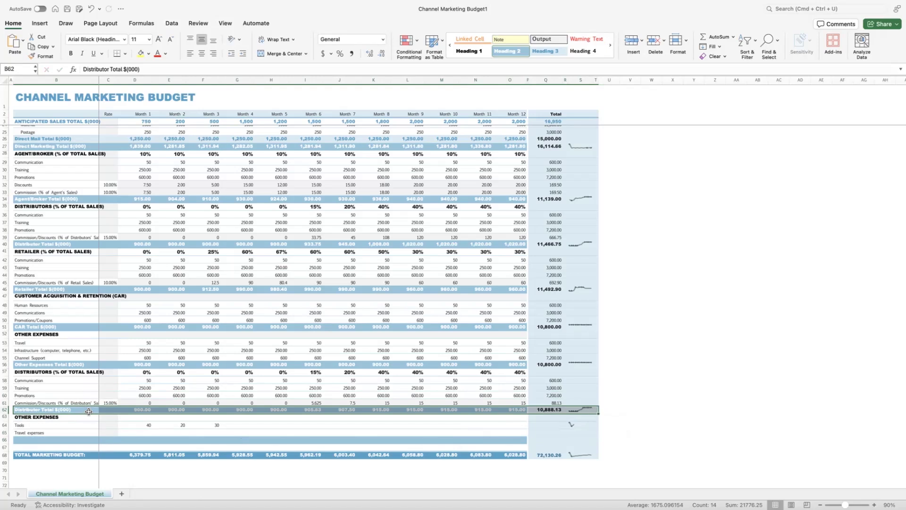
{"action": "left_click", "coordinate": [47, 57]}
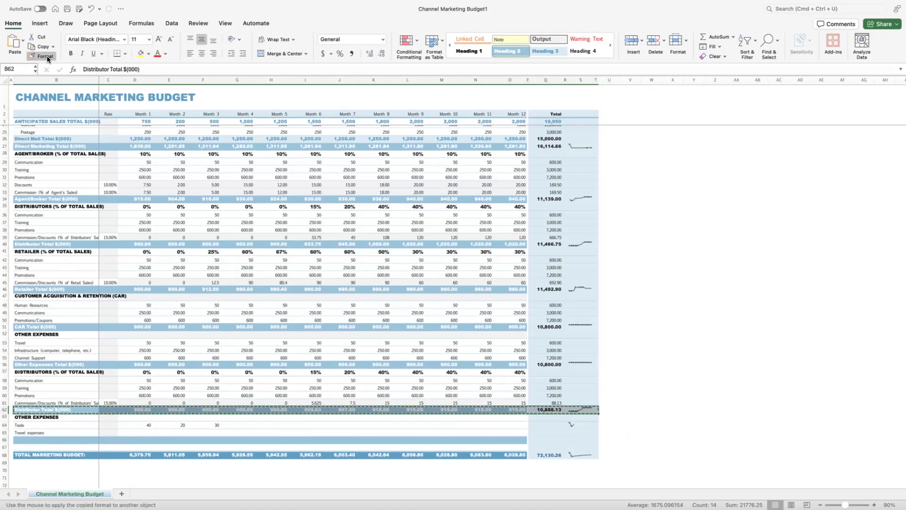
{"action": "left_click", "coordinate": [22, 442]}
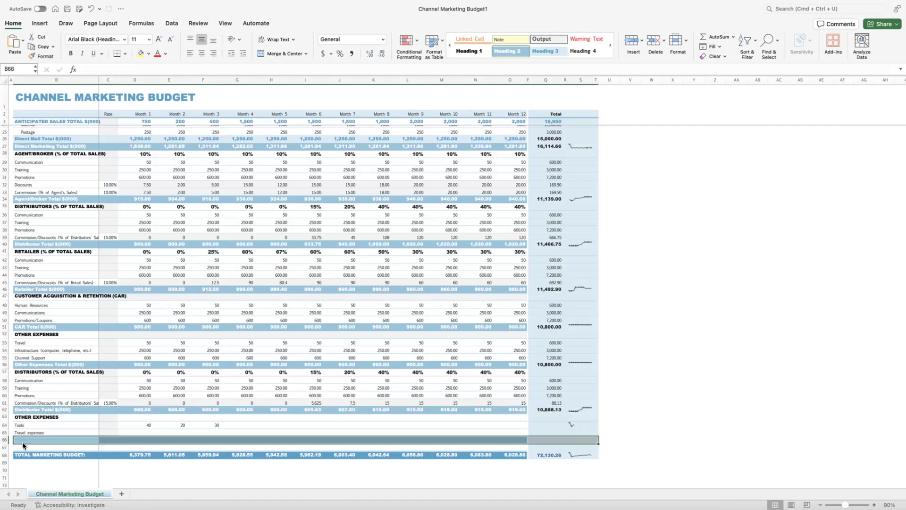
- Enter the label Other Expenses Total $(000) in cell B66, using the suggested existing entry
{"action": "left_click", "coordinate": [83, 432]}
{"action": "left_click", "coordinate": [75, 441]}
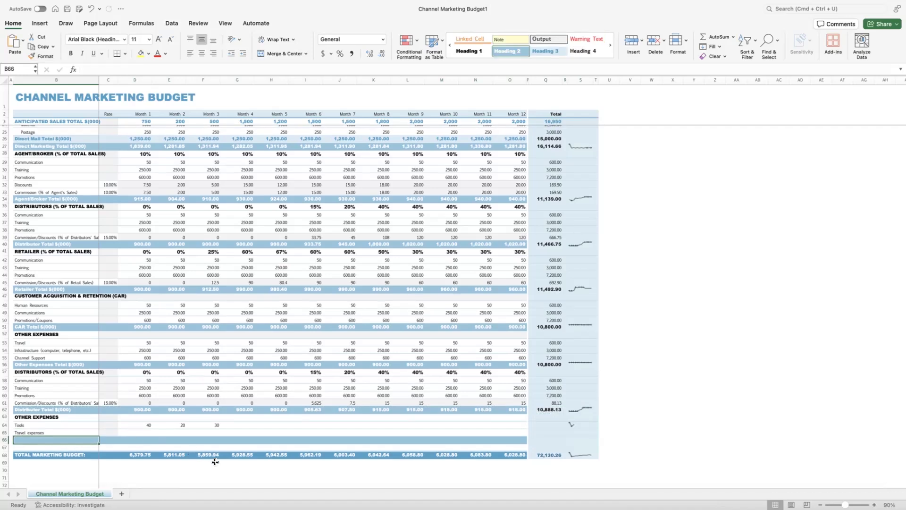
{"action": "type", "text": "Other"}
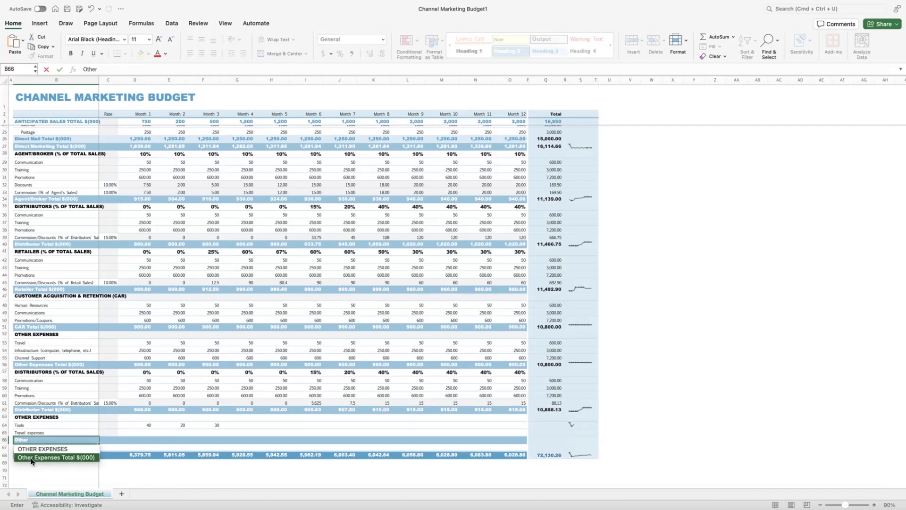
{"action": "left_click", "coordinate": [30, 458]}
- Examine the Month 1 Distributor Total formula in D62 and compare it with the Other Expenses Total cell D66
{"action": "left_click", "coordinate": [116, 441]}
{"action": "left_click", "coordinate": [156, 443]}
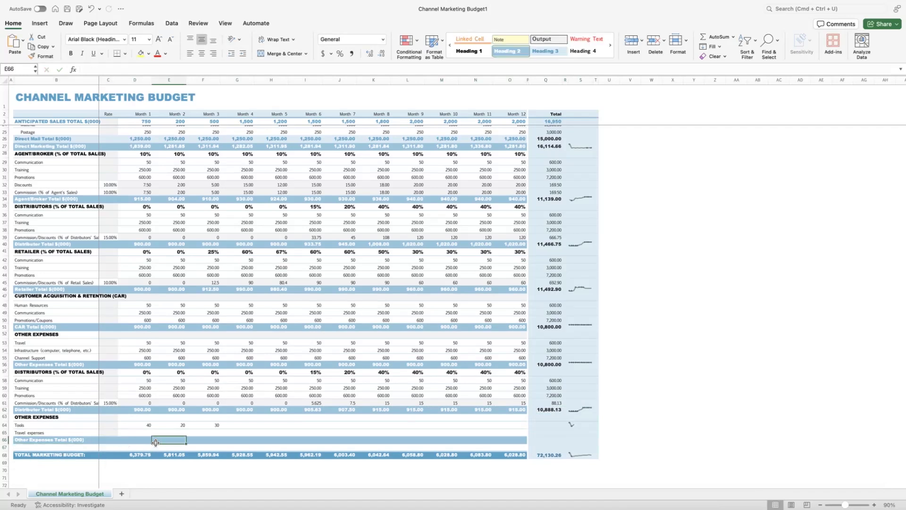
{"action": "left_click", "coordinate": [147, 442]}
{"action": "left_click", "coordinate": [138, 410]}
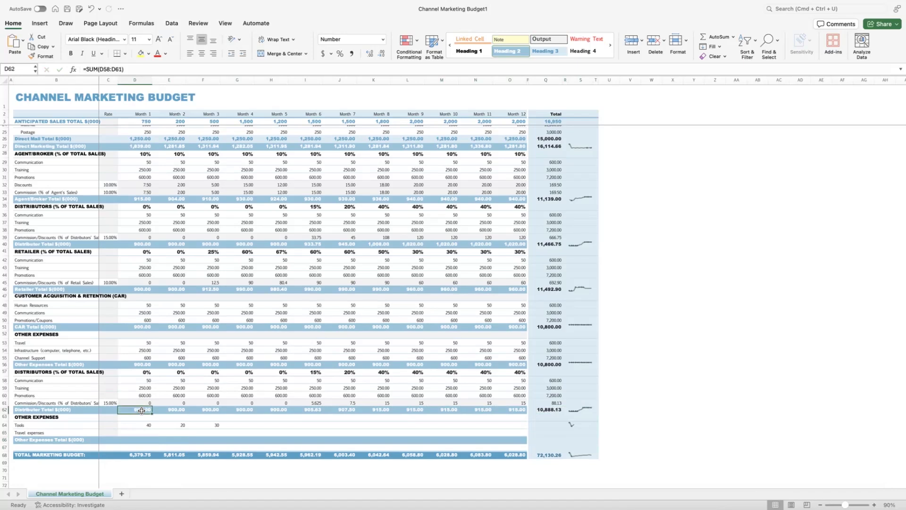
{"action": "left_click", "coordinate": [142, 440]}
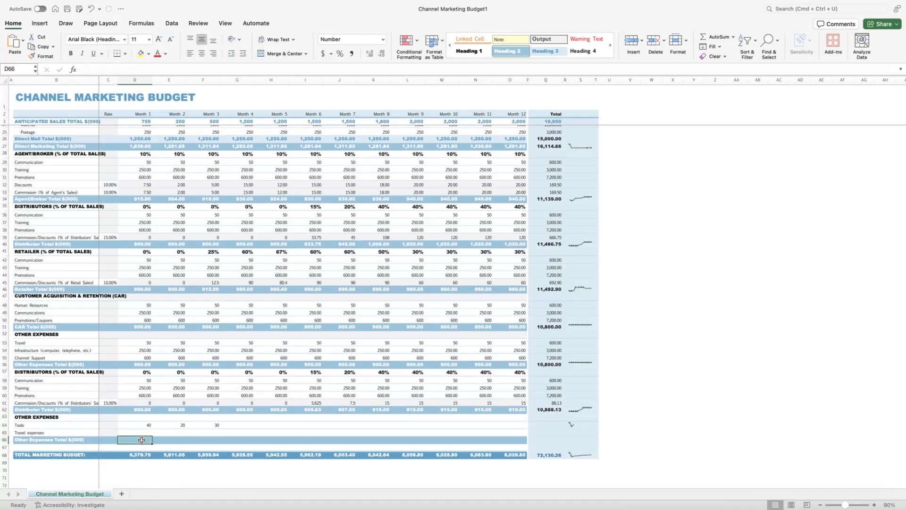
{"action": "scroll", "coordinate": [363, 427], "scroll_direction": "up", "scroll_amount": 1}
{"action": "scroll", "coordinate": [367, 424], "scroll_direction": "right", "scroll_amount": 1}
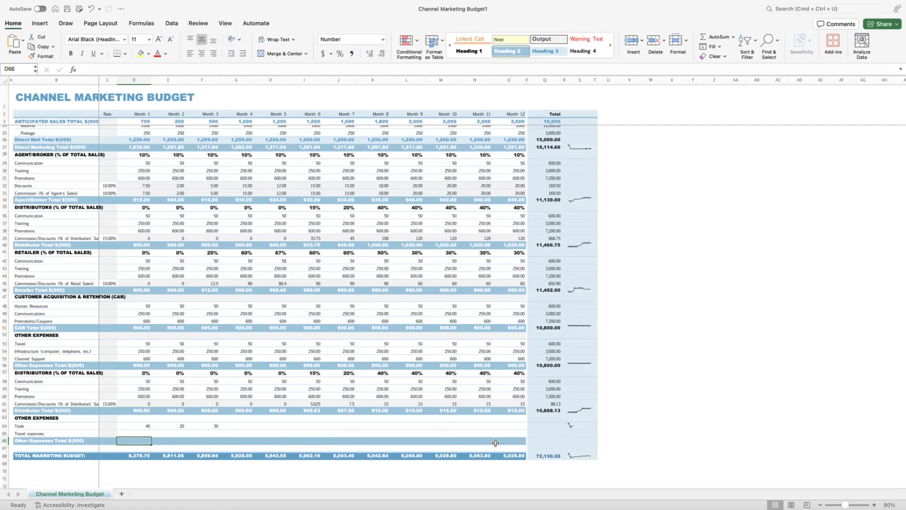
- Add N62 and N66 to the SUM formula of the Month 11 Total Marketing Budget in cell N68
{"action": "left_click", "coordinate": [486, 455]}
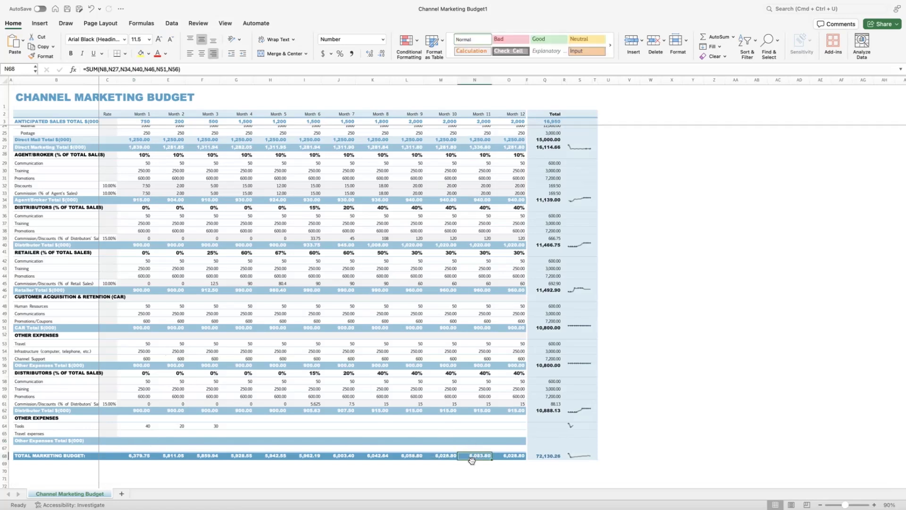
{"action": "left_click", "coordinate": [151, 70]}
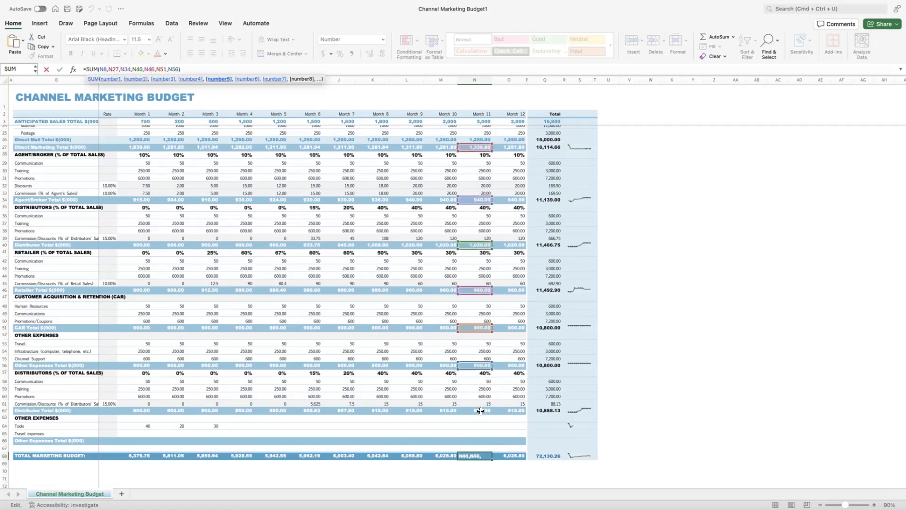
{"action": "left_click", "coordinate": [179, 69]}
{"action": "type", "text": ")"}
{"action": "type", "text": ","}
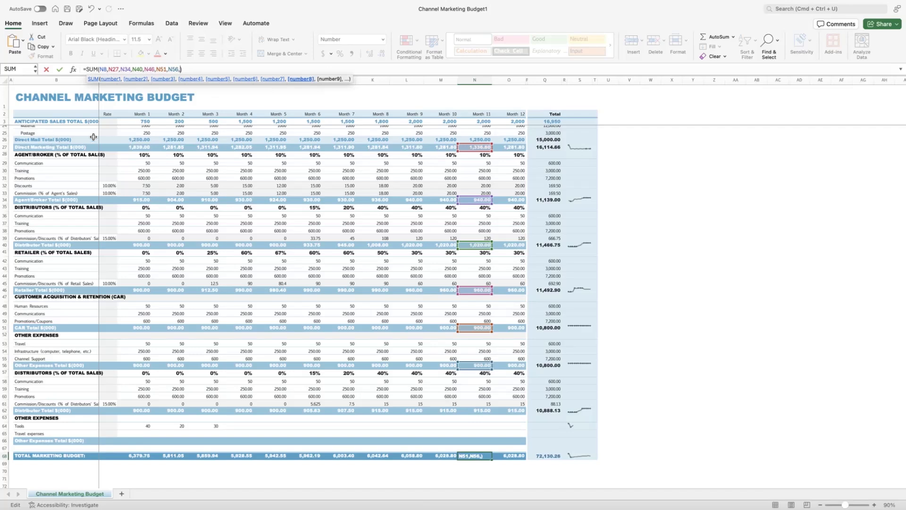
{"action": "scroll", "coordinate": [495, 426], "scroll_direction": "up", "scroll_amount": 2}
{"action": "scroll", "coordinate": [491, 430], "scroll_direction": "down", "scroll_amount": 1}
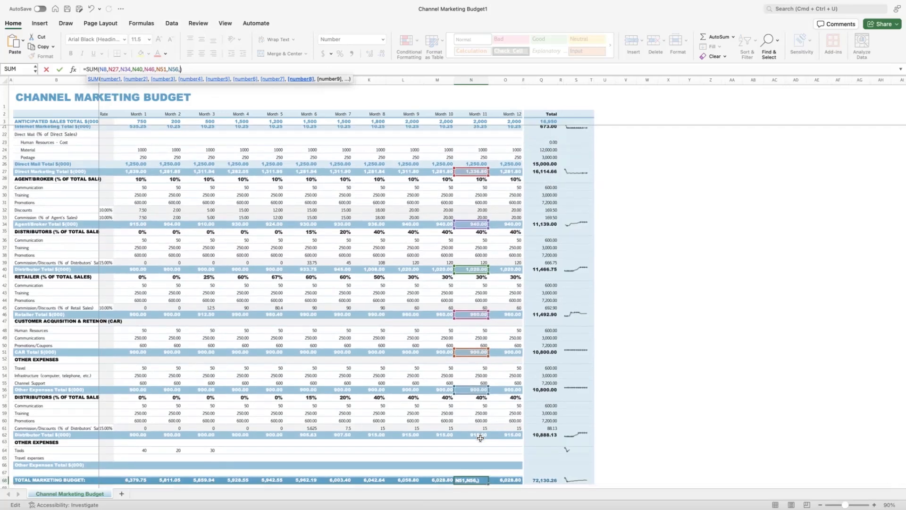
{"action": "scroll", "coordinate": [474, 460], "scroll_direction": "down", "scroll_amount": 1}
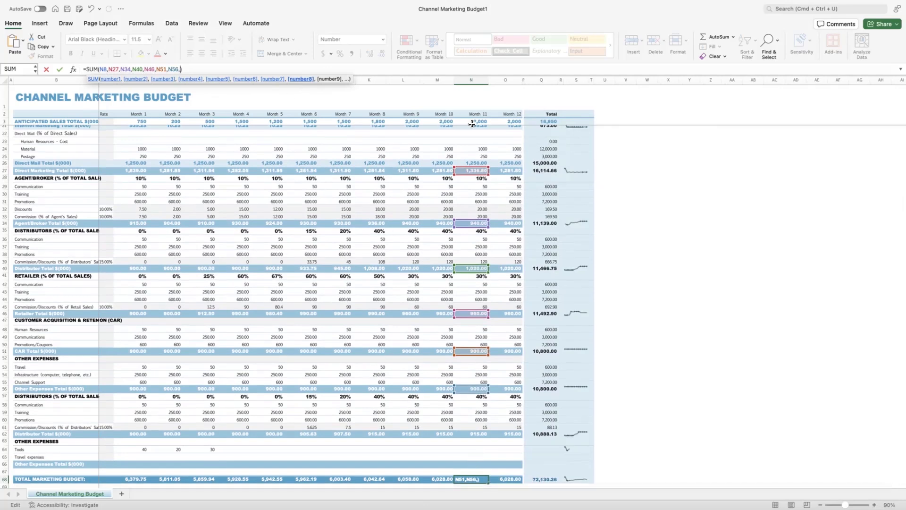
{"action": "type", "text": "N62,"}
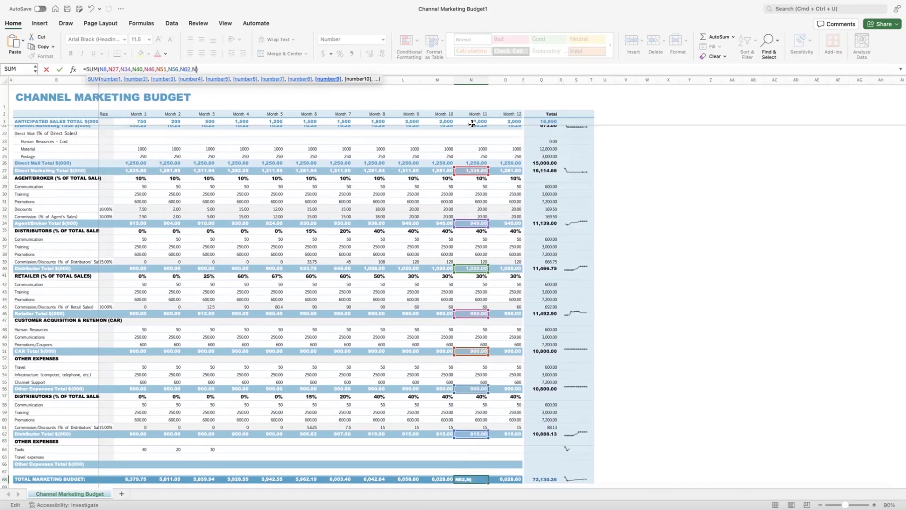
{"action": "type", "text": "N66"}
{"action": "key", "text": "Return"}
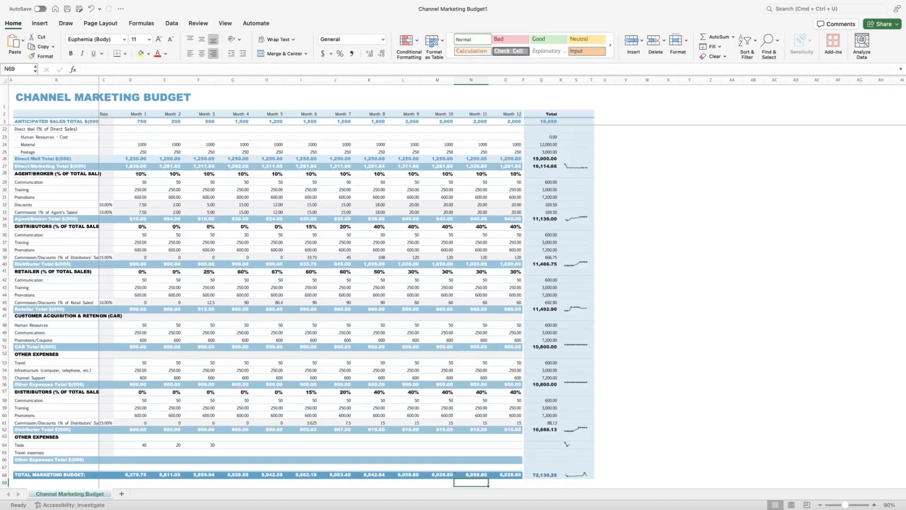
- Compare the Total Marketing Budget formulas of Month 11 in cell N68 and Month 10 in cell M68
{"action": "left_click_drag", "start_coordinate": [474, 478], "coordinate": [473, 475]}
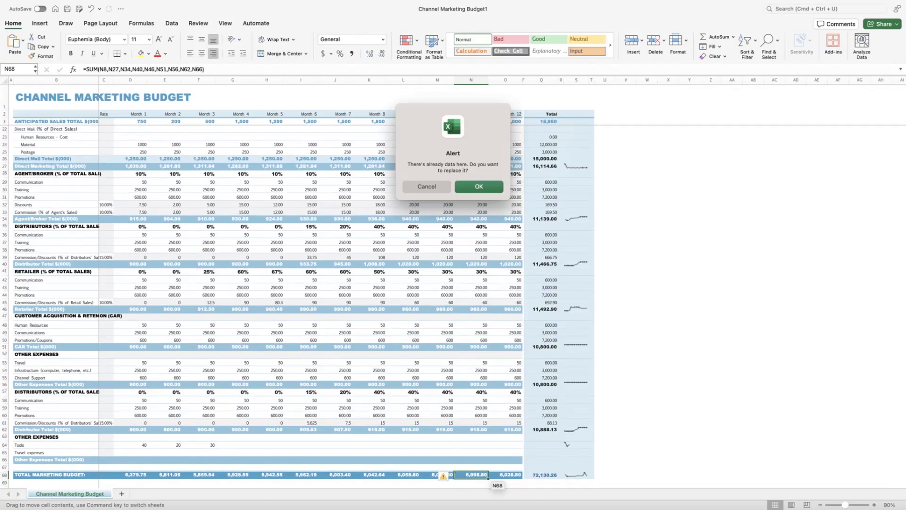
{"action": "left_click", "coordinate": [447, 187]}
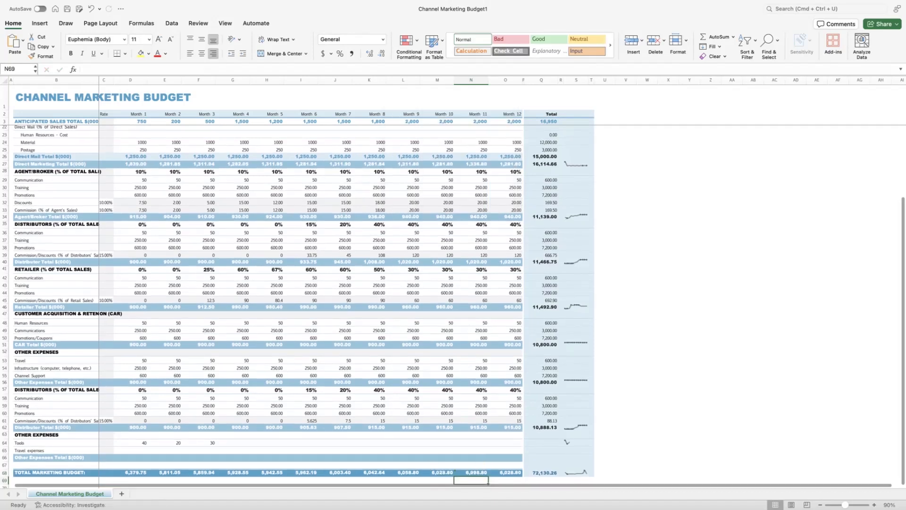
{"action": "key", "text": "Up"}
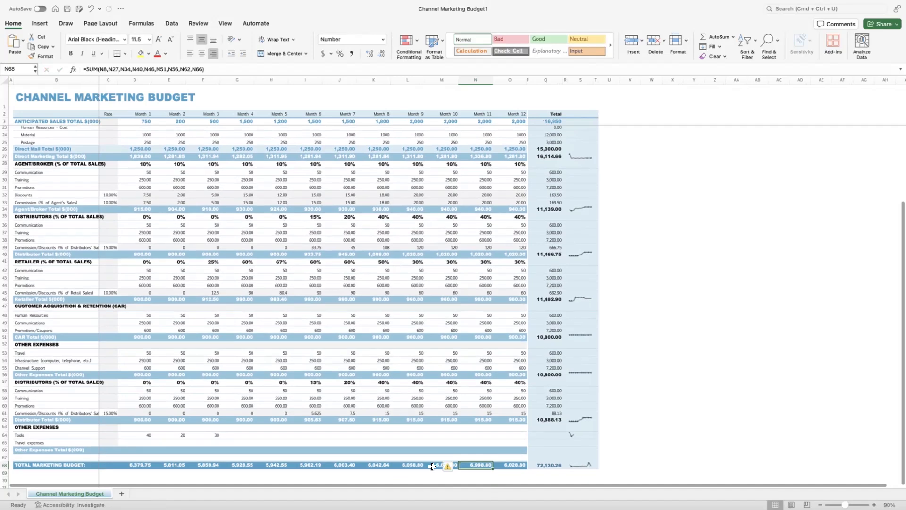
{"action": "left_click", "coordinate": [432, 466]}
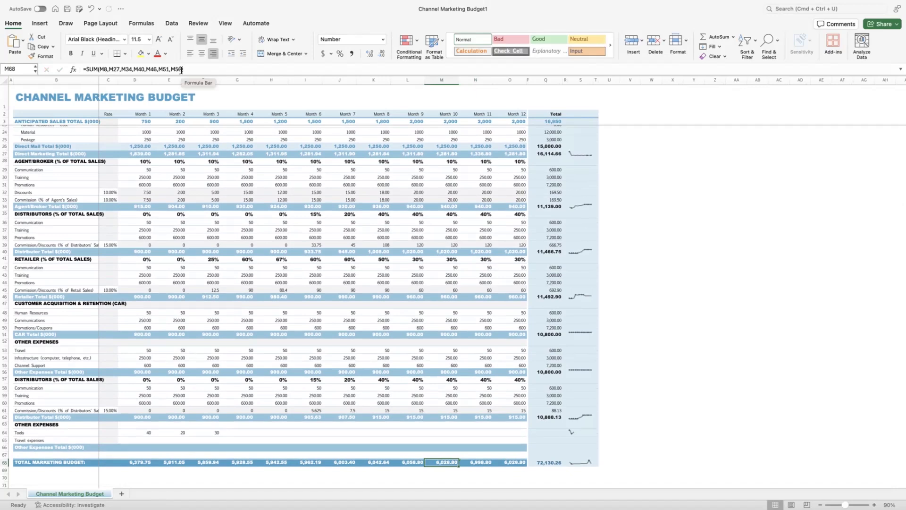
{"action": "scroll", "coordinate": [380, 298], "scroll_direction": "up", "scroll_amount": 1}
{"action": "scroll", "coordinate": [463, 422], "scroll_direction": "up", "scroll_amount": 1}
- Copy the Month 11 Total Marketing Budget formula from N68 into cells D68 to M68 for Months 1 to 10
{"action": "left_click", "coordinate": [472, 465]}
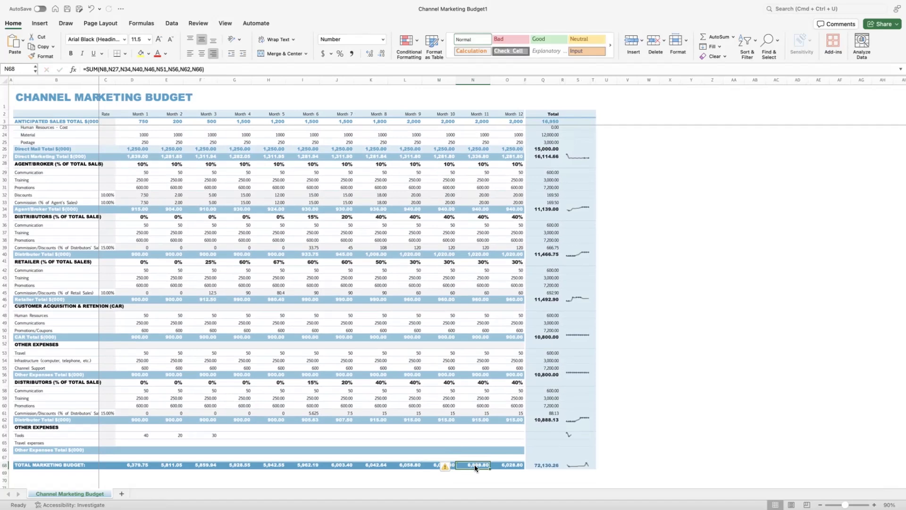
{"action": "right_click", "coordinate": [474, 464]}
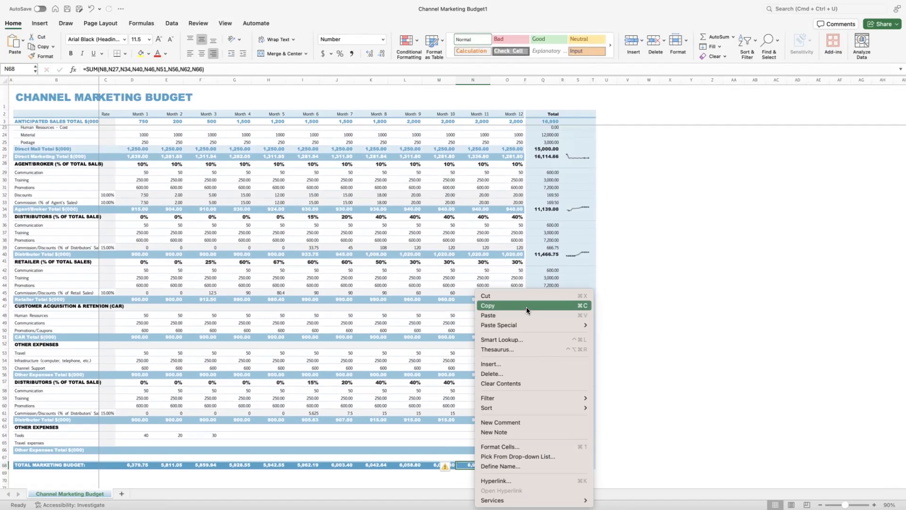
{"action": "left_click", "coordinate": [526, 307]}
{"action": "left_click", "coordinate": [431, 465]}
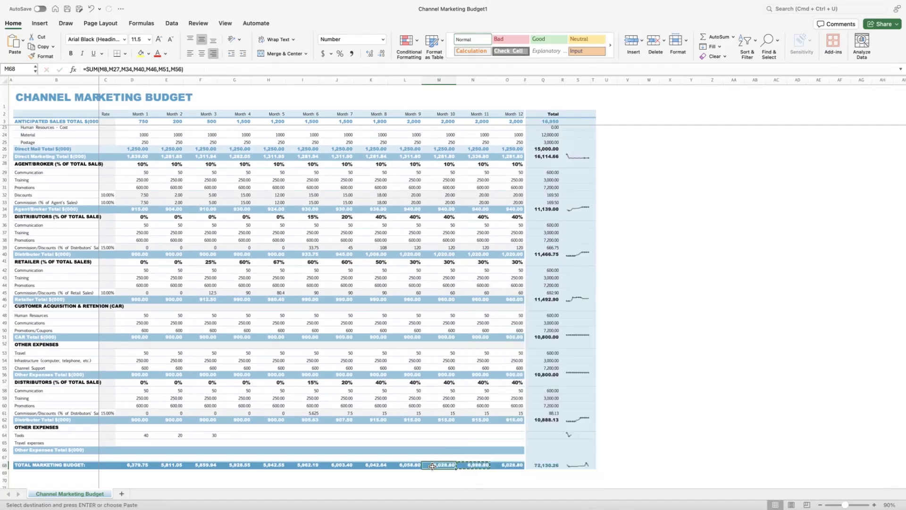
{"action": "left_click_drag", "start_coordinate": [432, 466], "coordinate": [118, 465]}
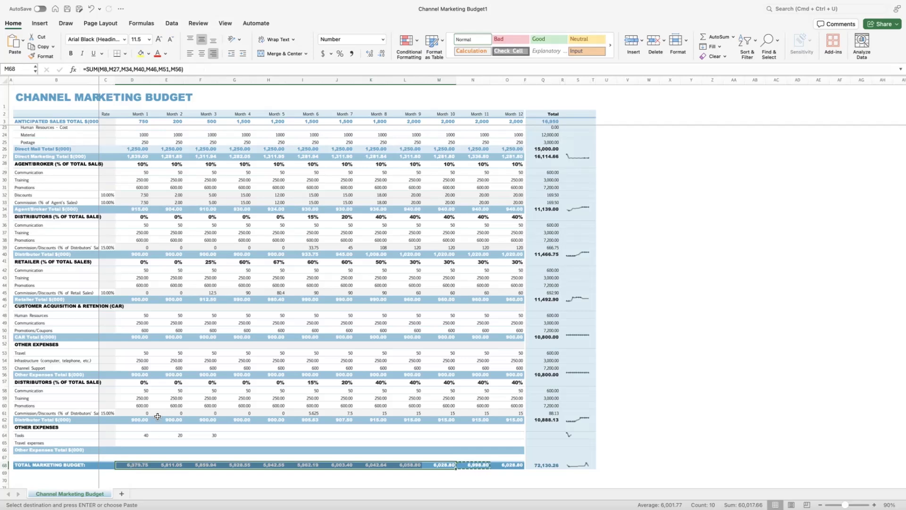
{"action": "right_click", "coordinate": [295, 464]}
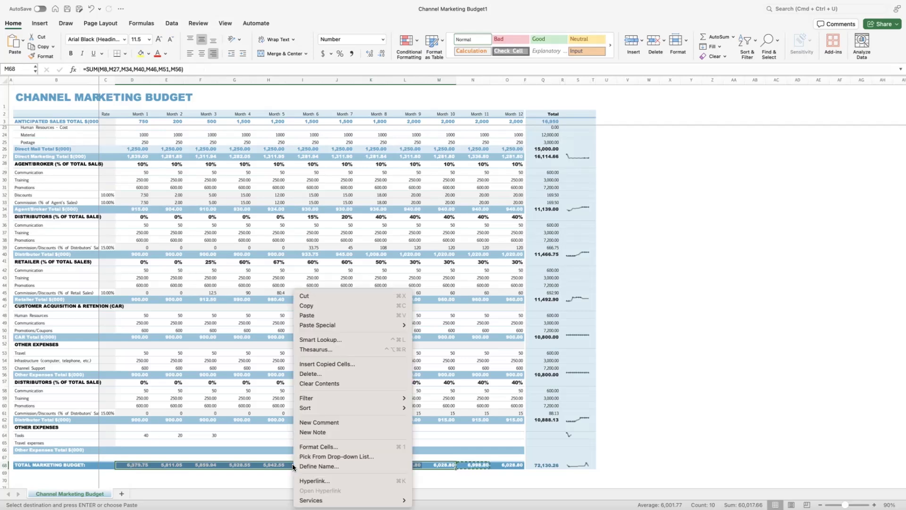
{"action": "left_click", "coordinate": [312, 315]}
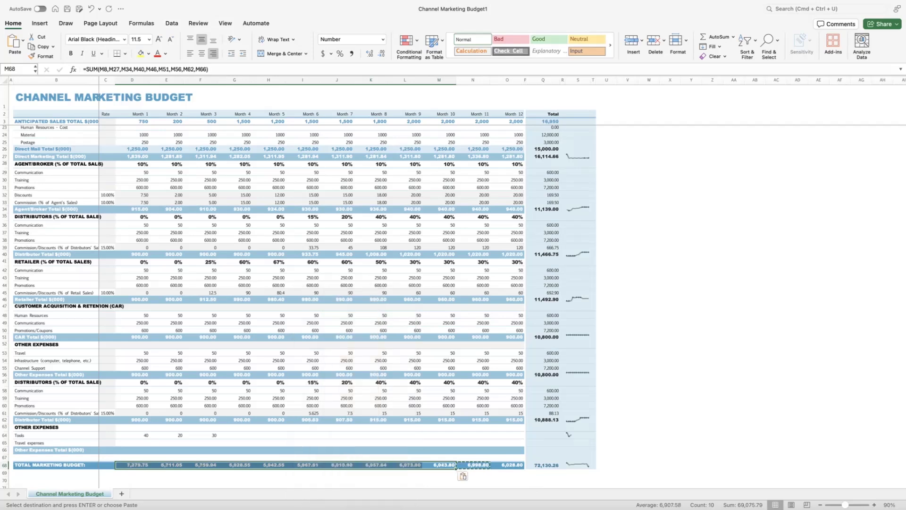
{"action": "key", "text": "Escape"}
- Check the Total Marketing Budget formulas in row 68 for Month 7 and Month 11
{"action": "left_click", "coordinate": [340, 467]}
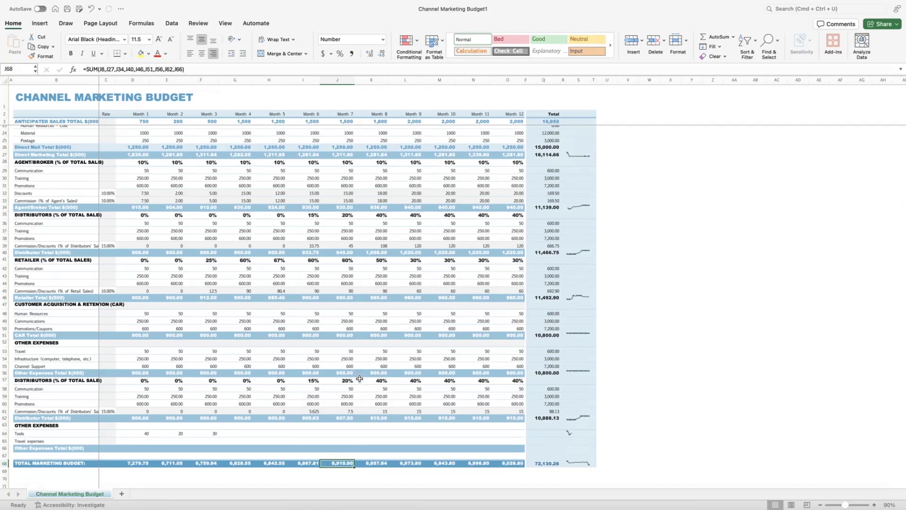
{"action": "scroll", "coordinate": [364, 376], "scroll_direction": "down", "scroll_amount": 1}
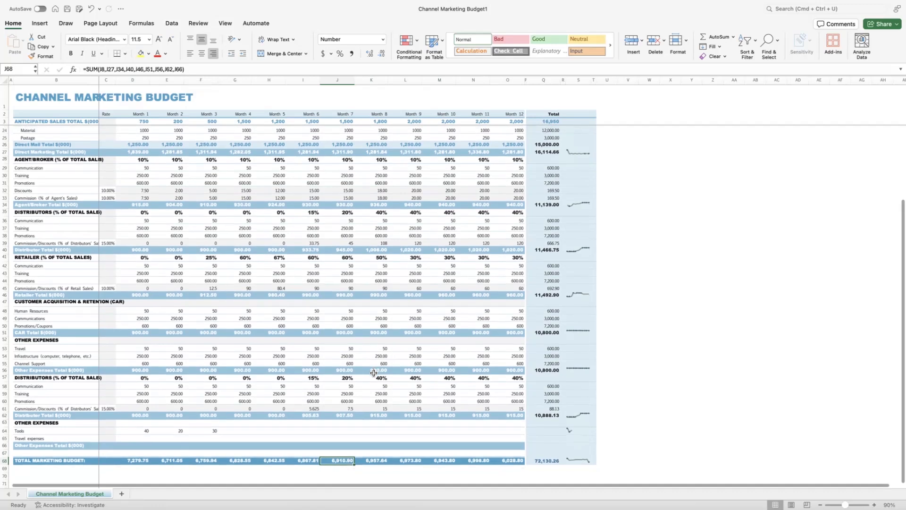
{"action": "scroll", "coordinate": [365, 412], "scroll_direction": "down", "scroll_amount": 1}
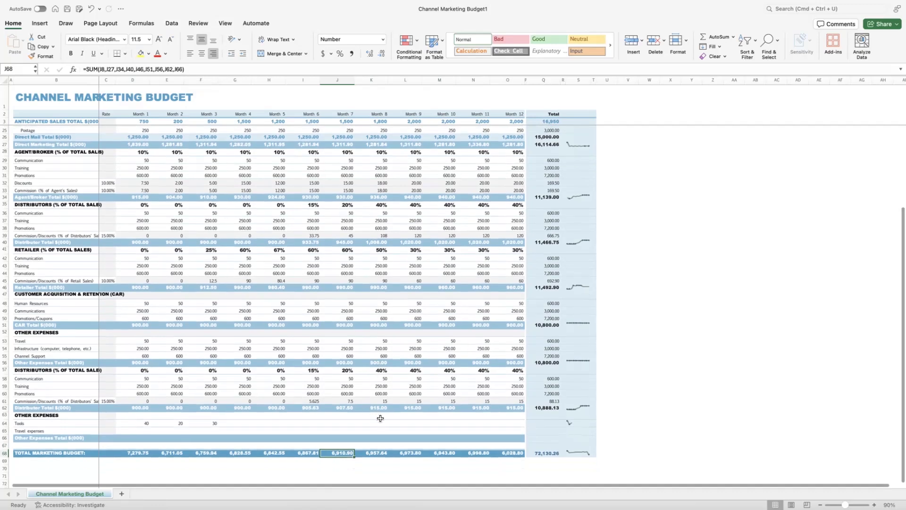
{"action": "scroll", "coordinate": [378, 444], "scroll_direction": "down", "scroll_amount": 1}
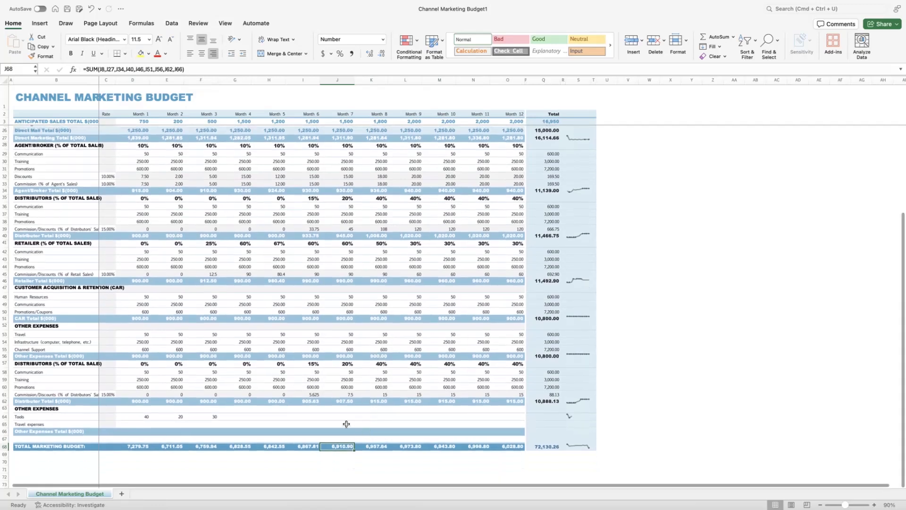
{"action": "scroll", "coordinate": [116, 450], "scroll_direction": "left", "scroll_amount": 1}
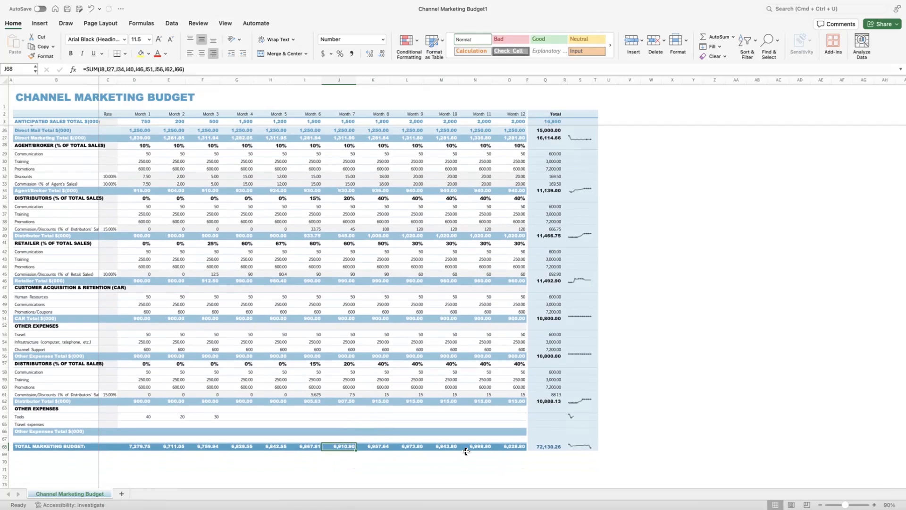
{"action": "left_click", "coordinate": [484, 449]}
- Add O62 and O66 to the SUM formula of the Month 12 Total Marketing Budget in cell O68
{"action": "left_click", "coordinate": [518, 448]}
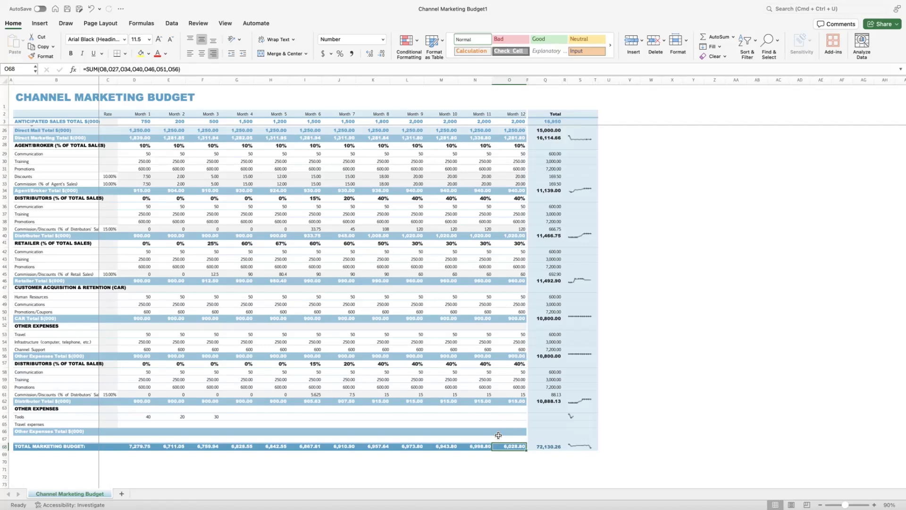
{"action": "left_click", "coordinate": [178, 70]}
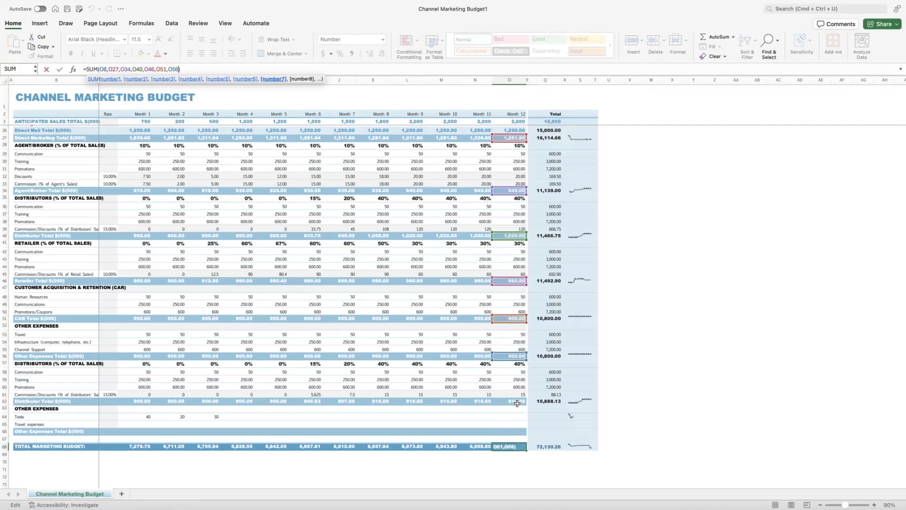
{"action": "scroll", "coordinate": [516, 402], "scroll_direction": "down", "scroll_amount": 1}
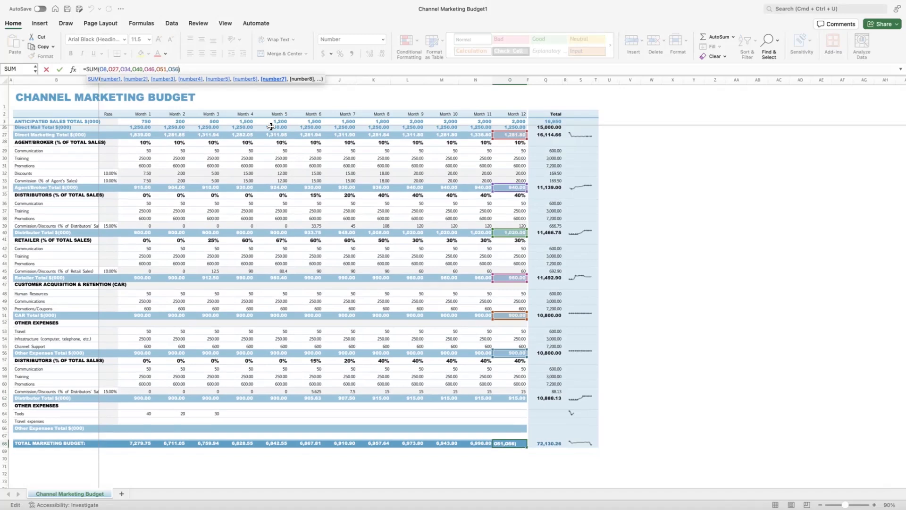
{"action": "type", "text": ","}
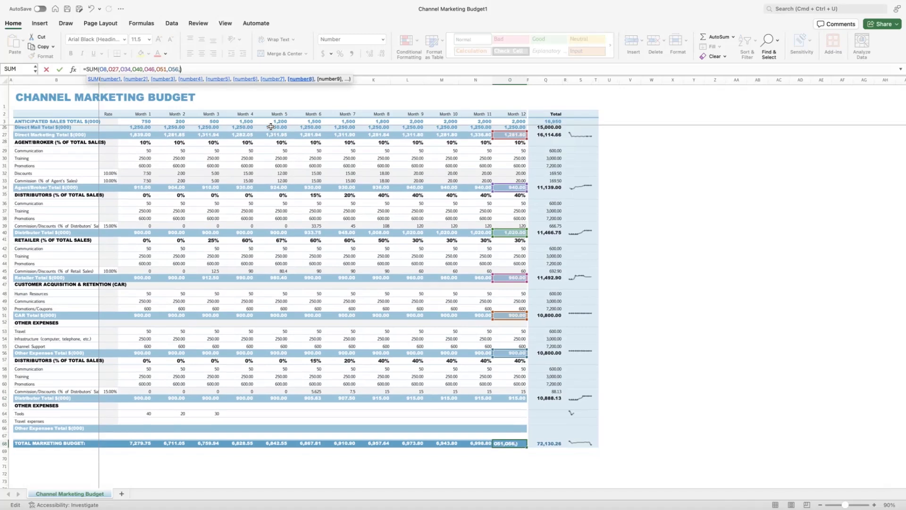
{"action": "scroll", "coordinate": [270, 127], "scroll_direction": "down", "scroll_amount": 1}
{"action": "left_click", "coordinate": [504, 398]}
{"action": "scroll", "coordinate": [504, 398], "scroll_direction": "down", "scroll_amount": 1}
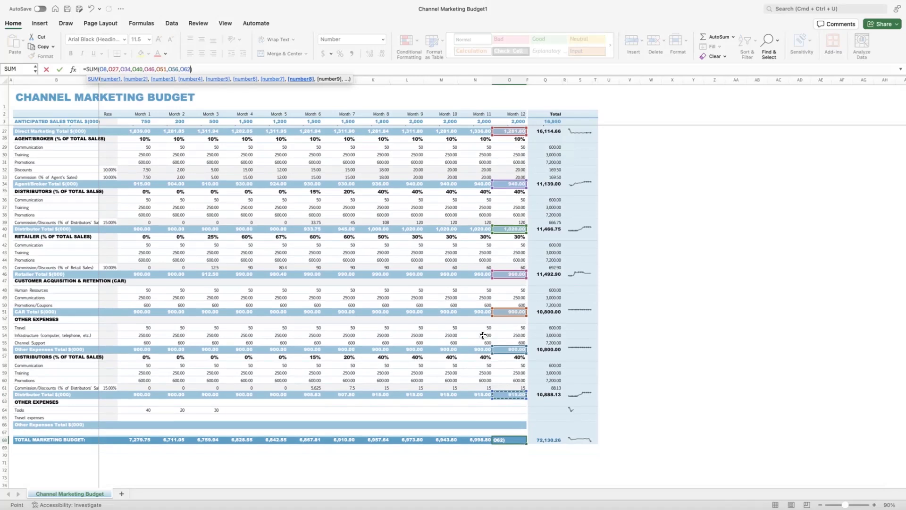
{"action": "type", "text": ","}
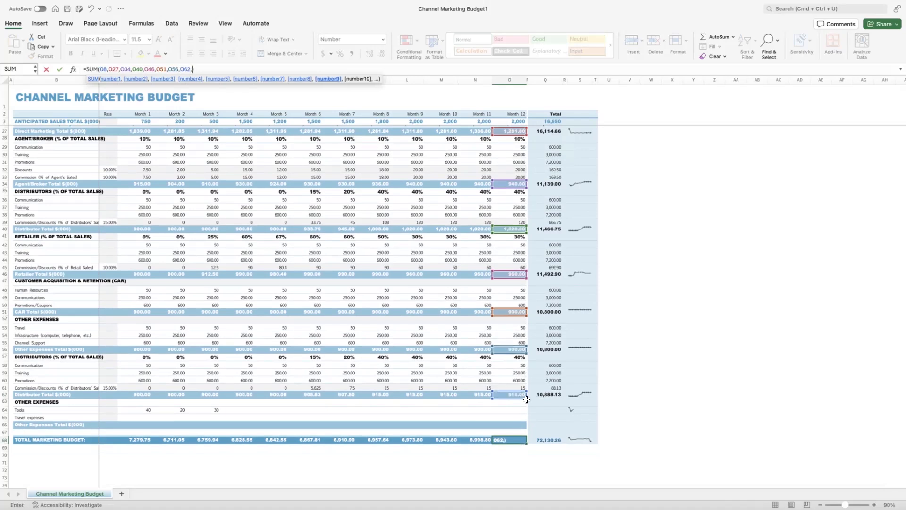
{"action": "left_click", "coordinate": [512, 425]}
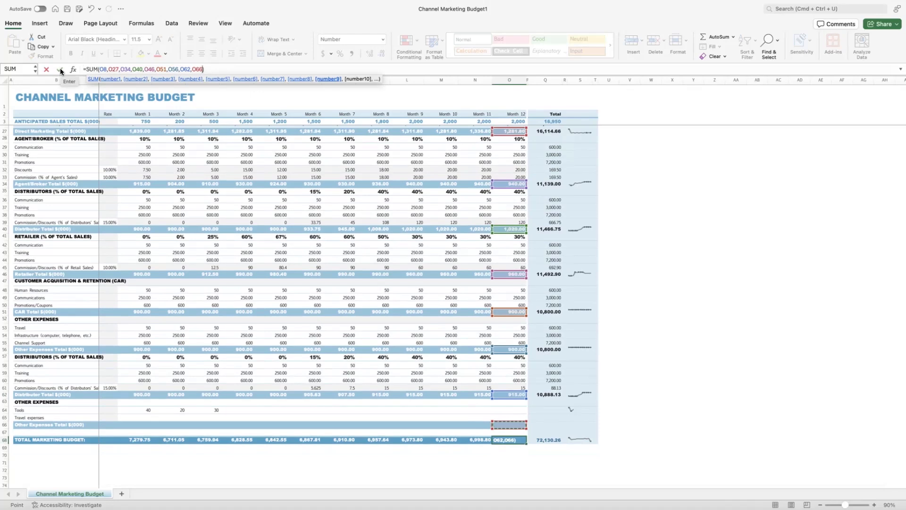
{"action": "key", "text": "Return"}
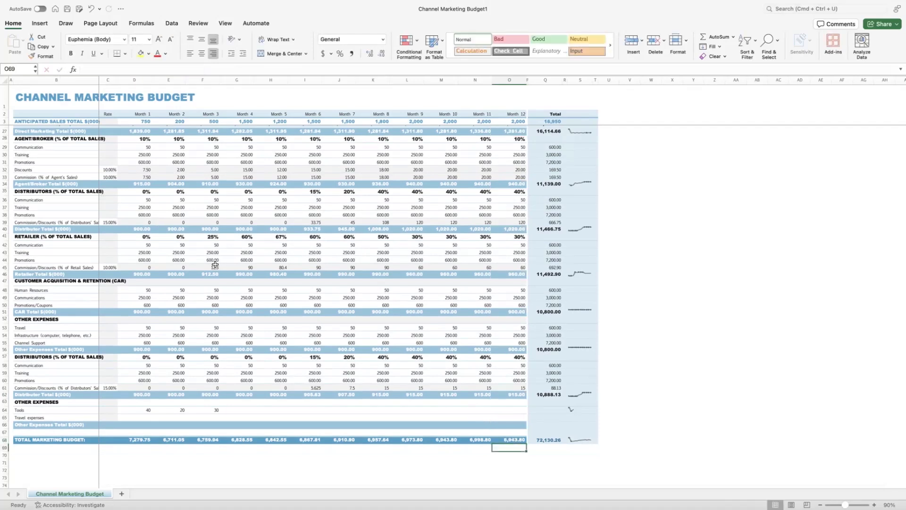
{"action": "left_click", "coordinate": [516, 438]}
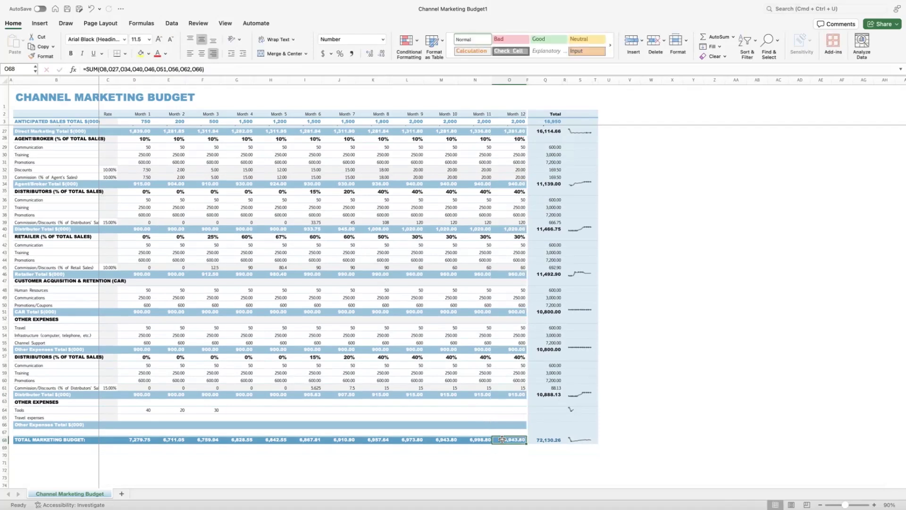